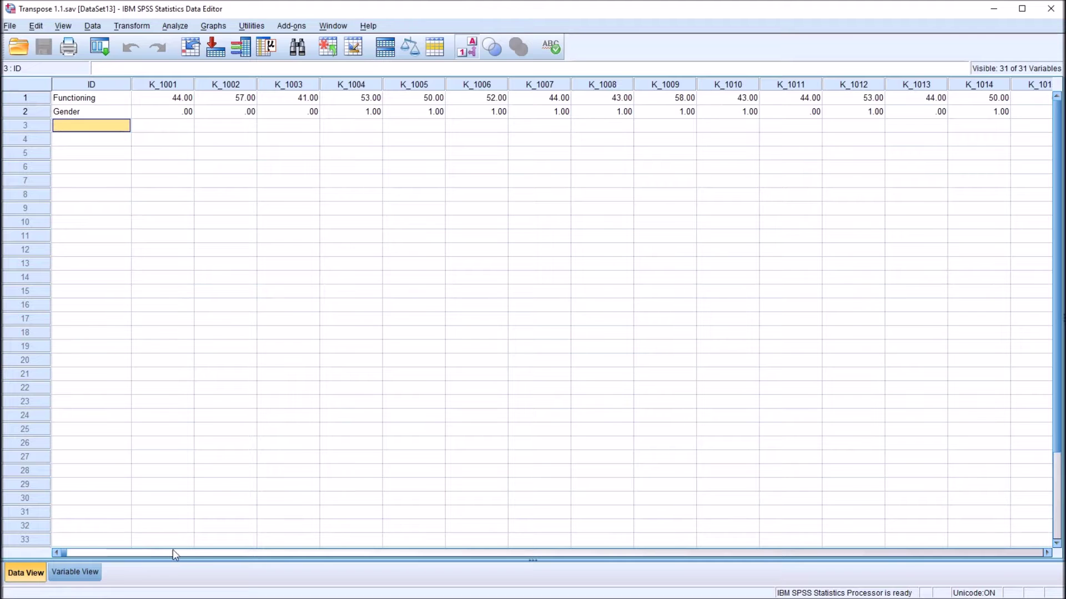
- Scroll to the later K_ case columns and review the Functioning and Gender row labels
left_click(190, 554)
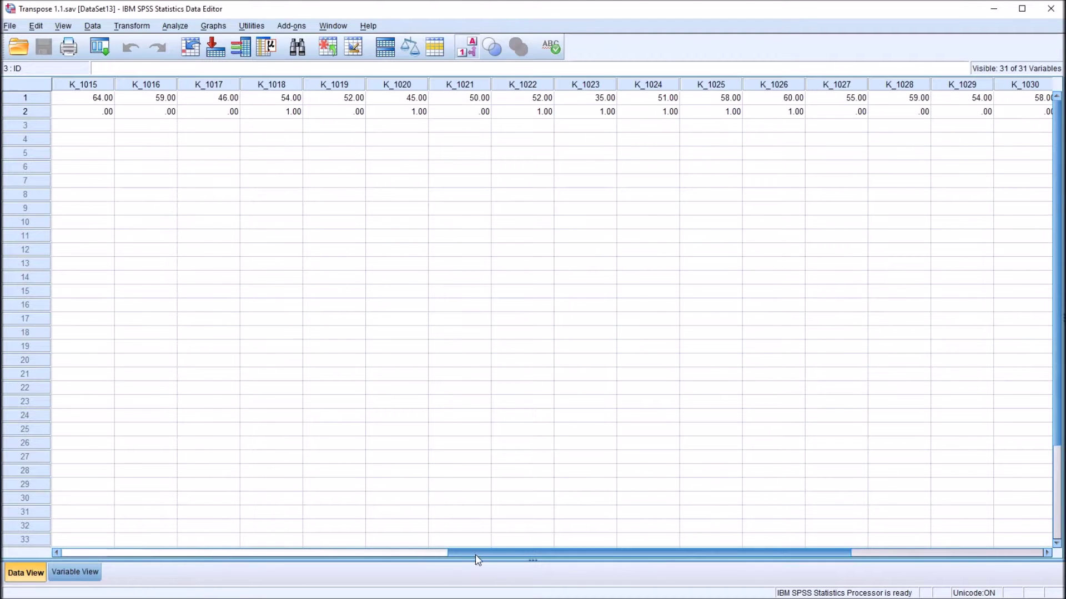
left_click_drag(477, 553, 74, 554)
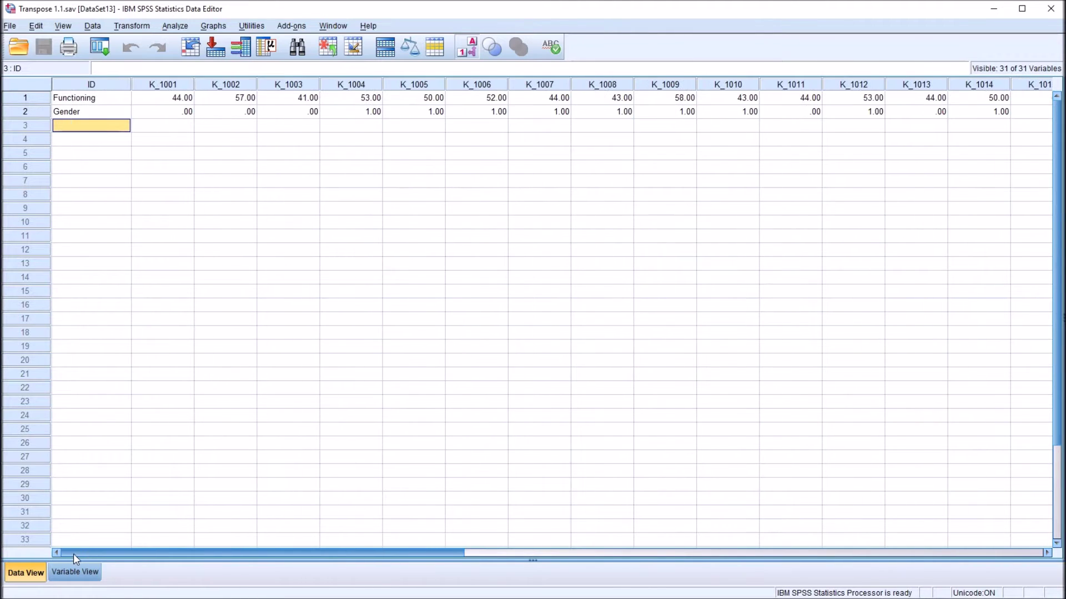
left_click(92, 100)
left_click(97, 113)
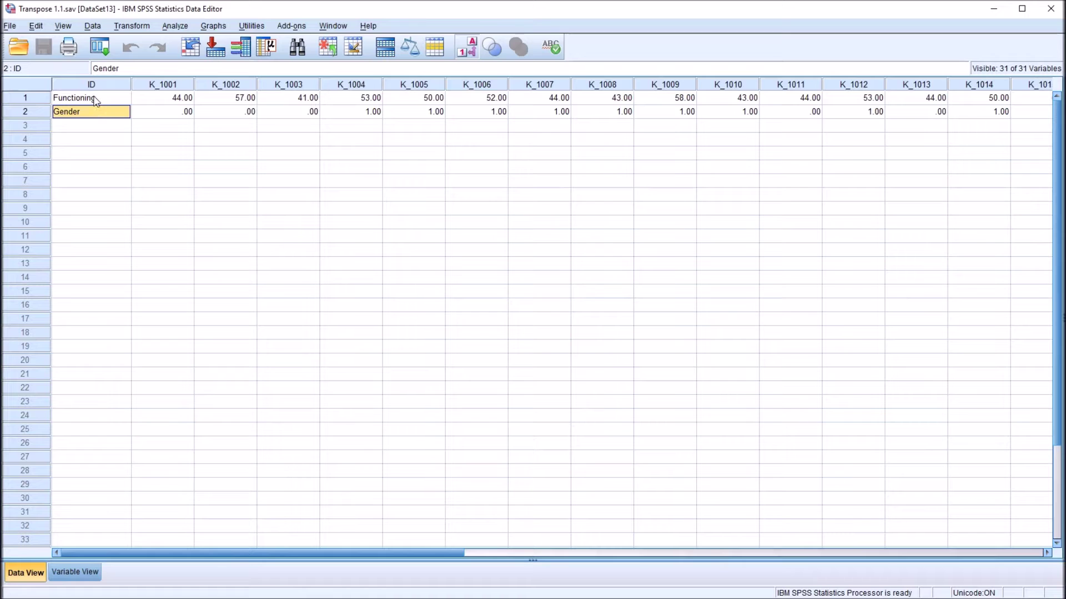
left_click(95, 101)
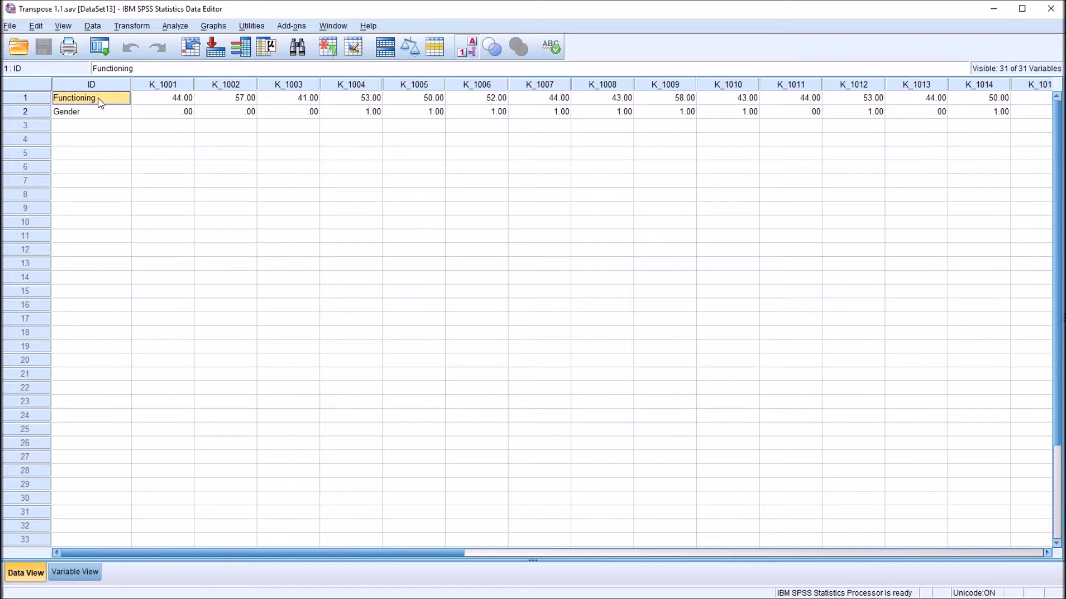
left_click(98, 113)
left_click(98, 100)
- Select the ID column and check its Functioning and Gender labels
left_click(87, 85)
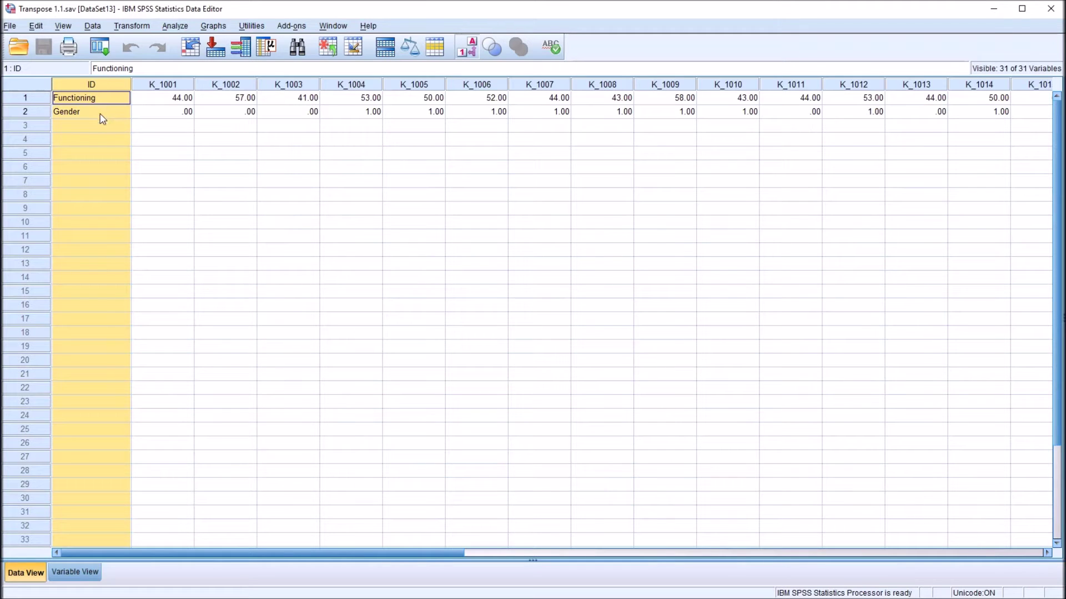
left_click(102, 116)
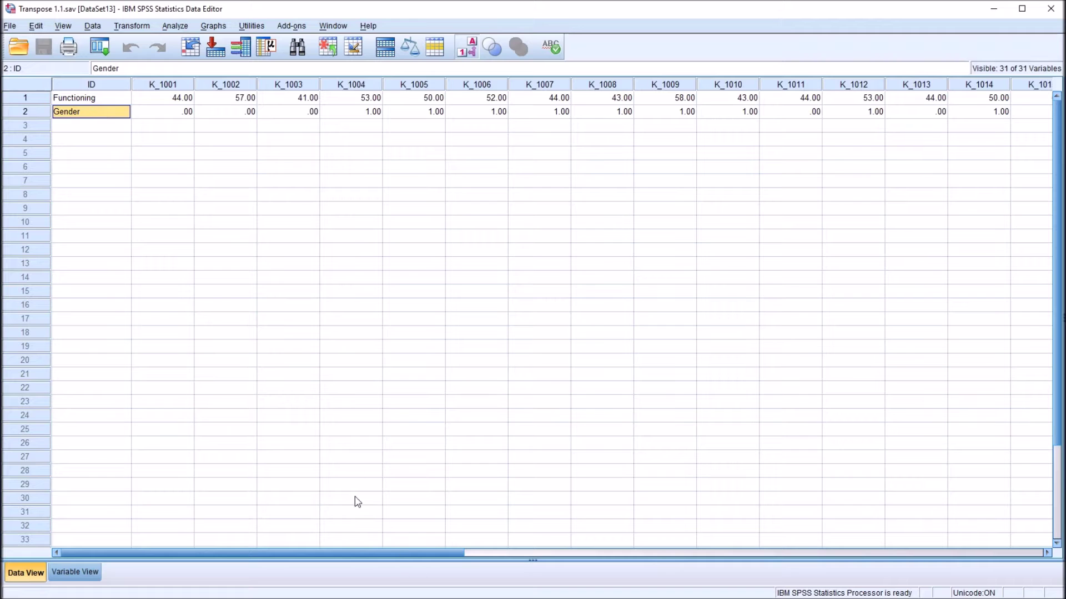
left_click(91, 126)
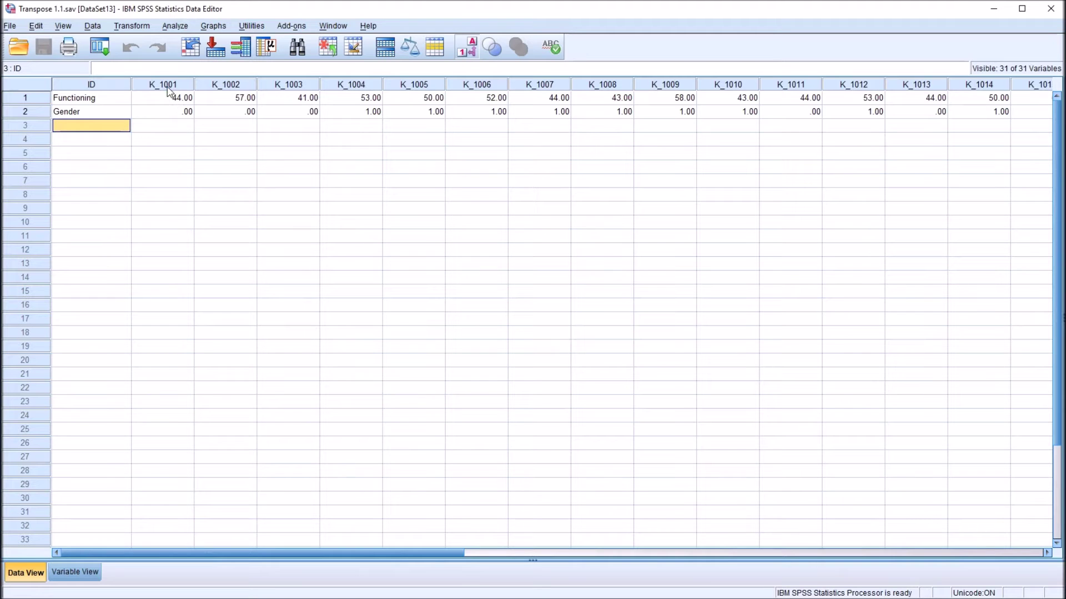
left_click(109, 101)
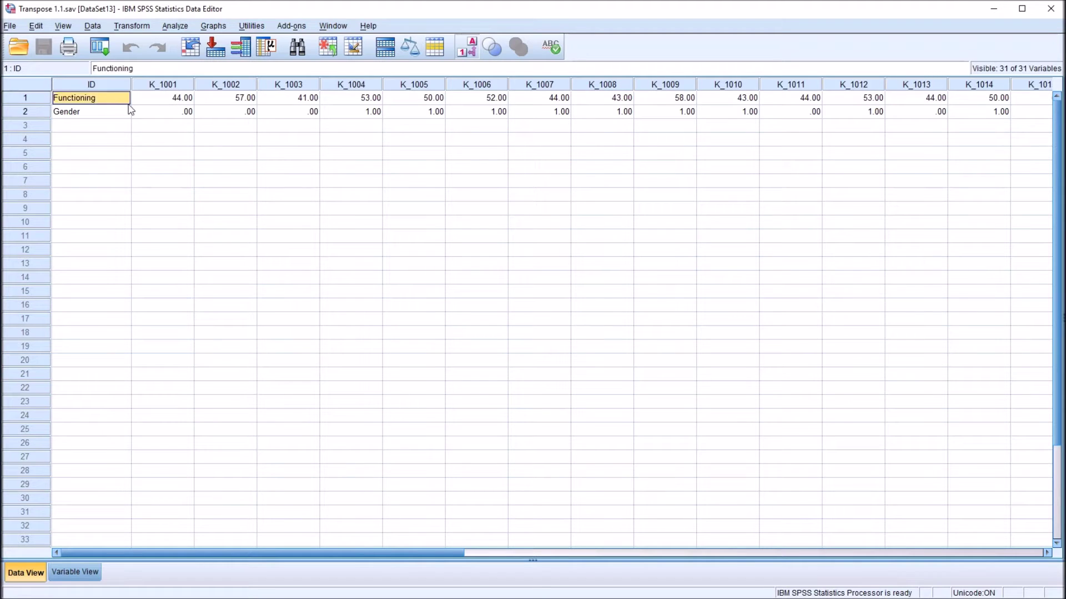
left_click(82, 112)
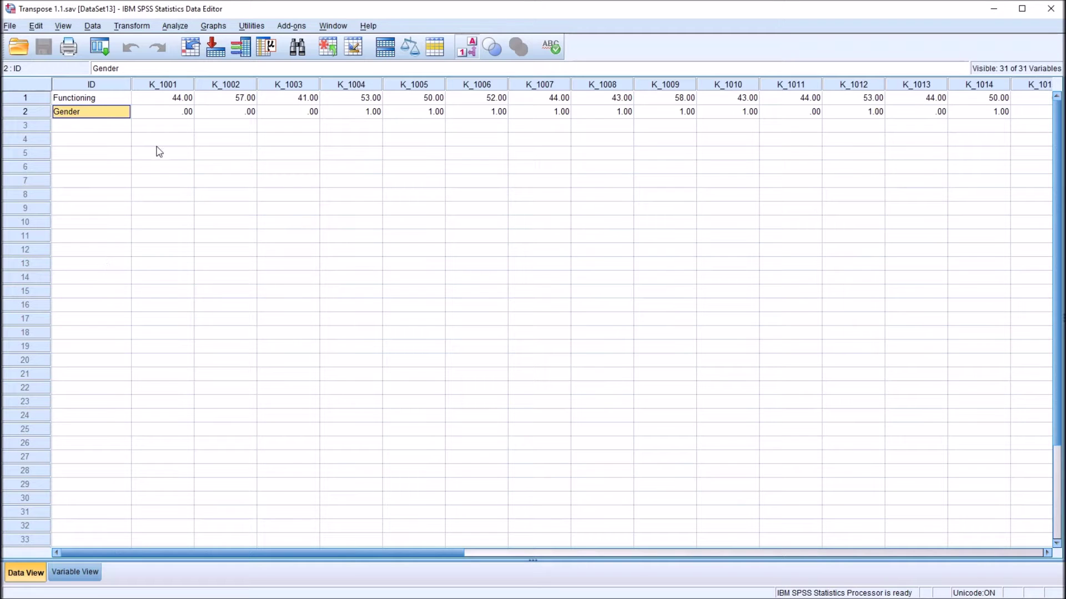
left_click(114, 126)
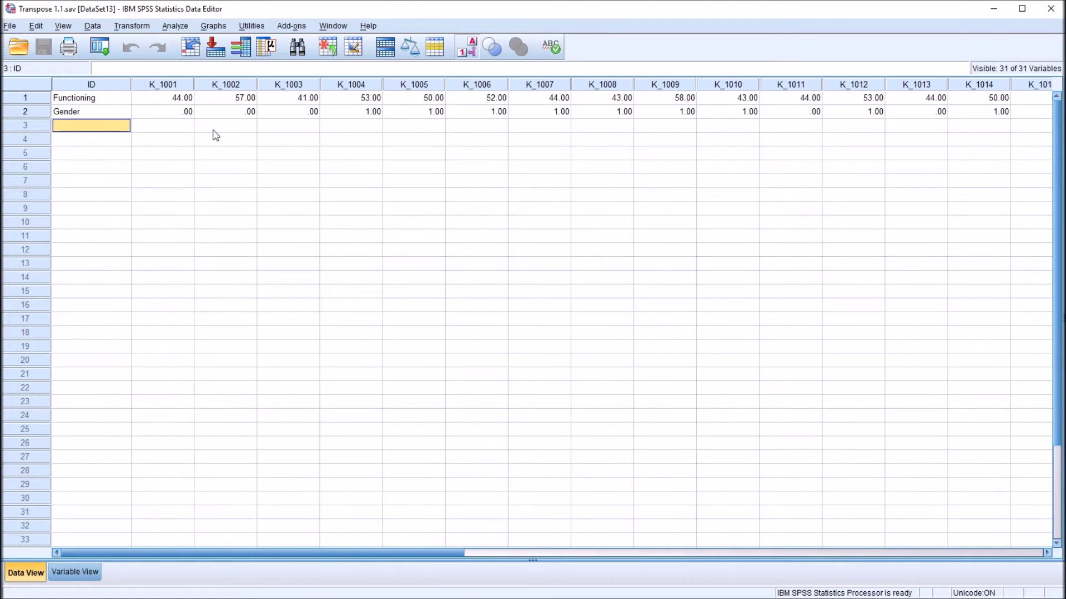
- Select columns K_1001–K_1004 and inspect K_1001's Functioning score 44.00 and Gender value .00
left_click(162, 86)
left_click(214, 86)
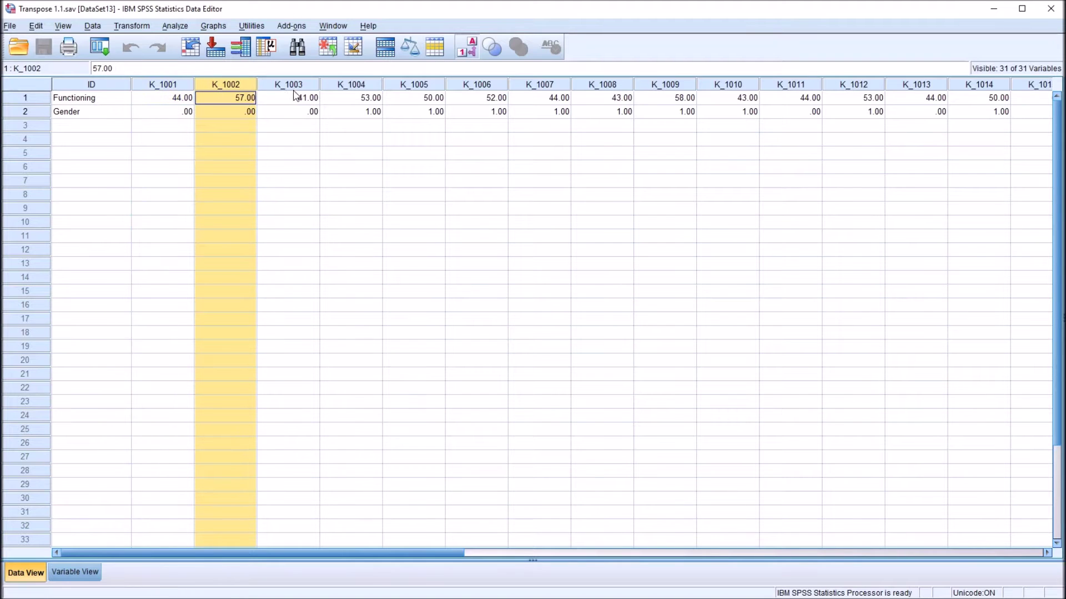
left_click(295, 86)
left_click(368, 86)
left_click(163, 99)
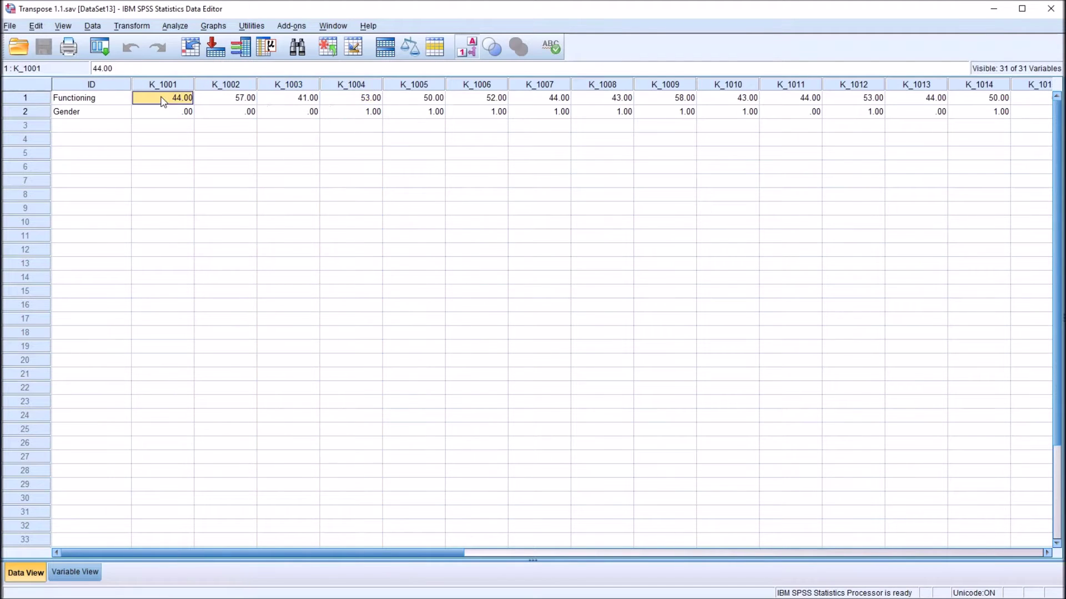
left_click(165, 112)
left_click(163, 100)
left_click(165, 105)
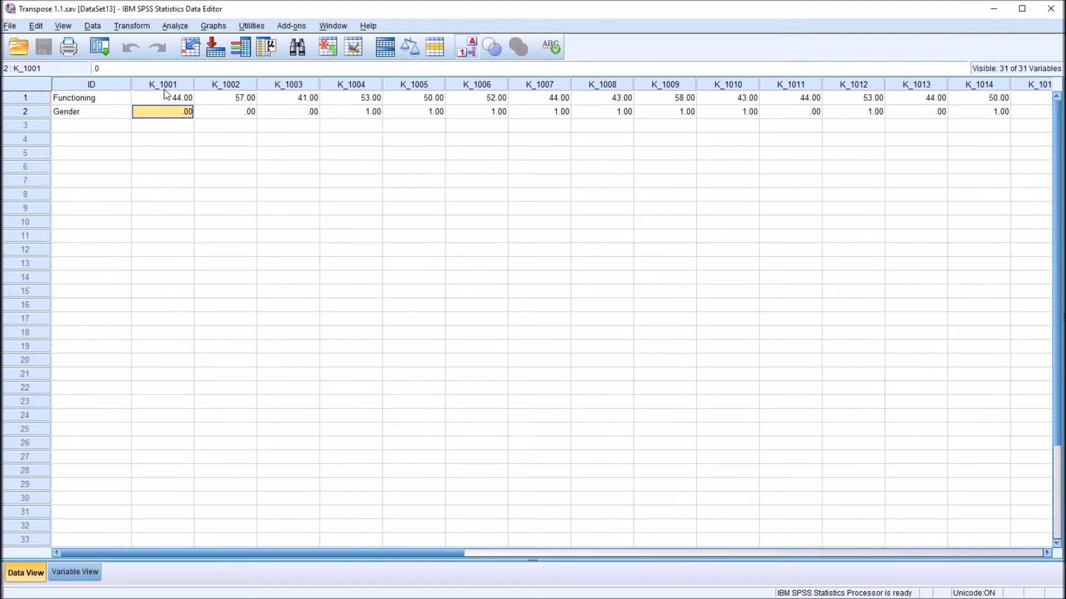
left_click(164, 89)
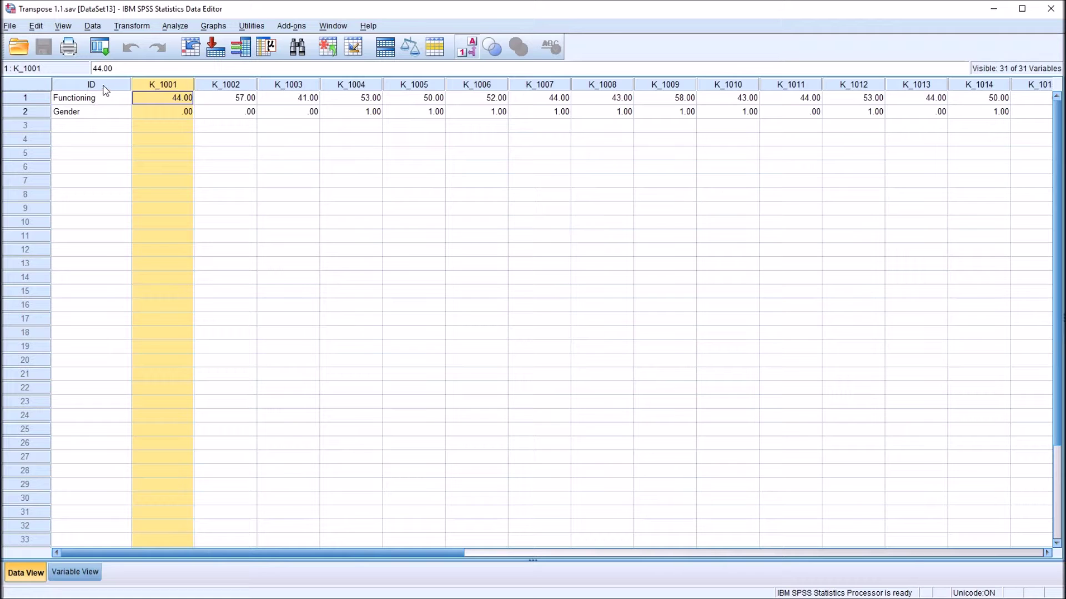
left_click(176, 139)
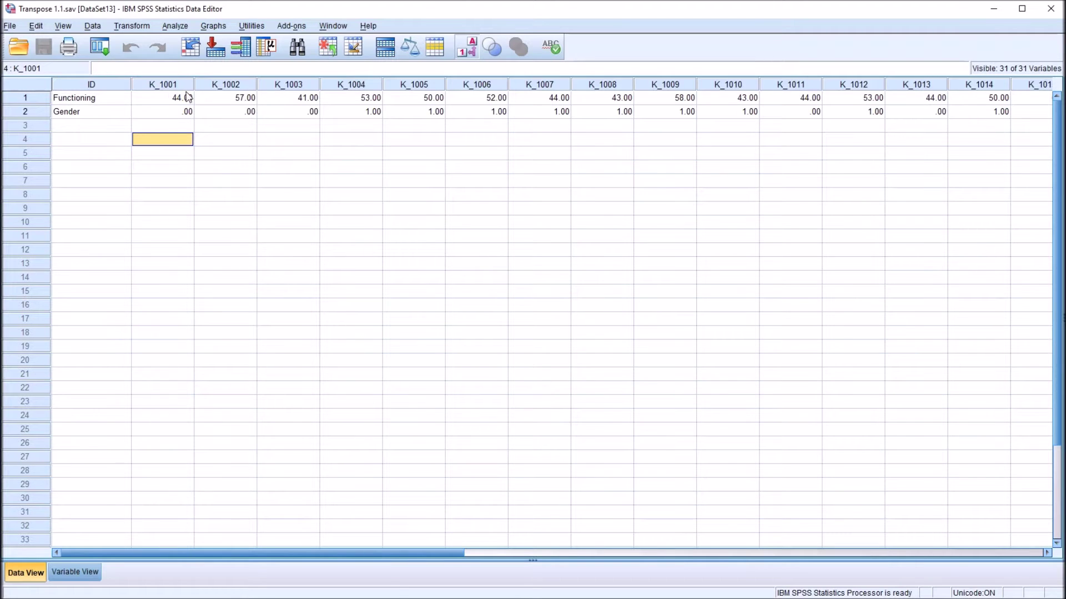
- Recheck the row labels, then review the K_1001–K_1004 variable definitions in Variable View
left_click(108, 100)
left_click(108, 112)
left_click(108, 101)
left_click(115, 127)
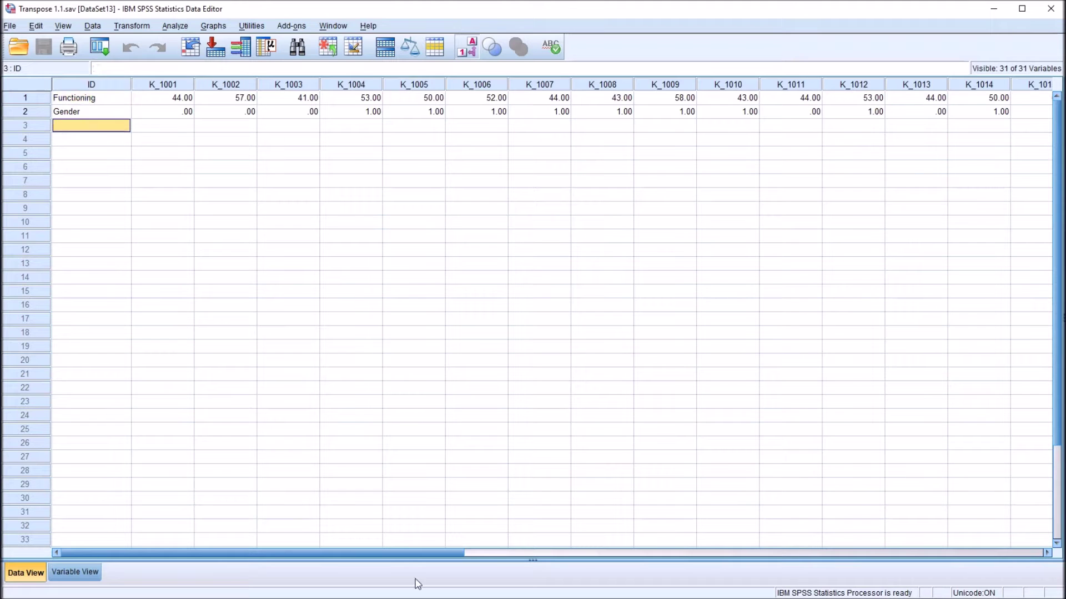
left_click(75, 577)
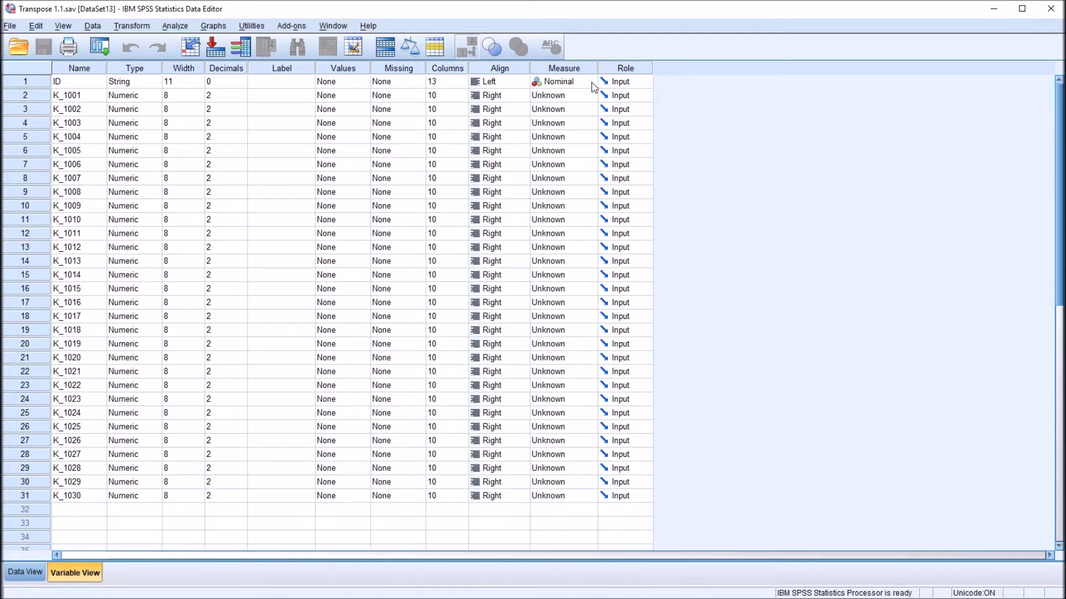
left_click(81, 98)
left_click(82, 111)
left_click(83, 125)
left_click(84, 139)
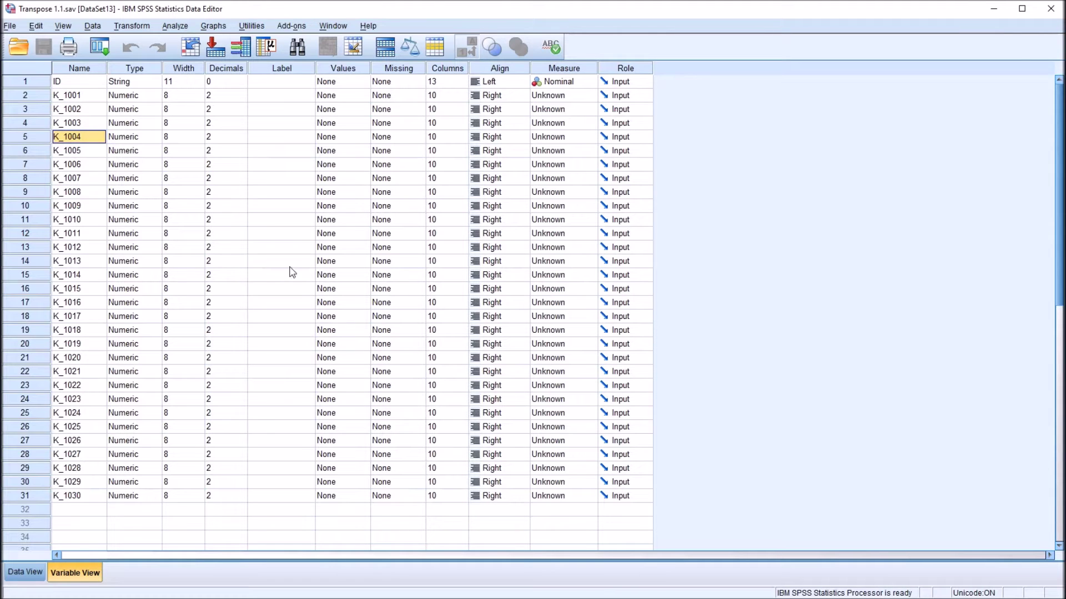
left_click(25, 572)
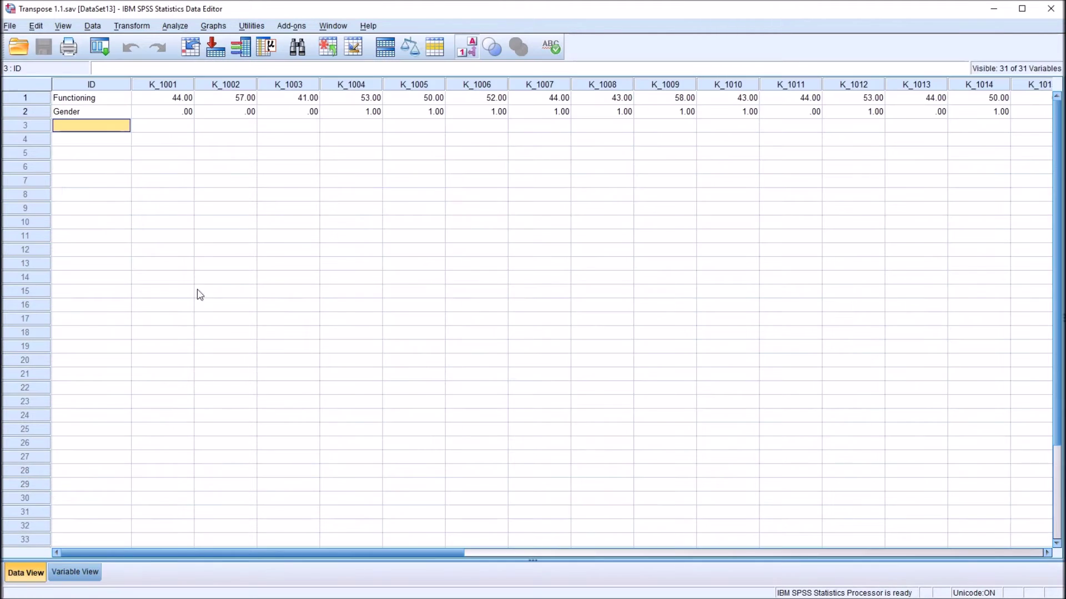
- Compare K_1001's Functioning score 44.00 and Gender value against their row labels
left_click(109, 105)
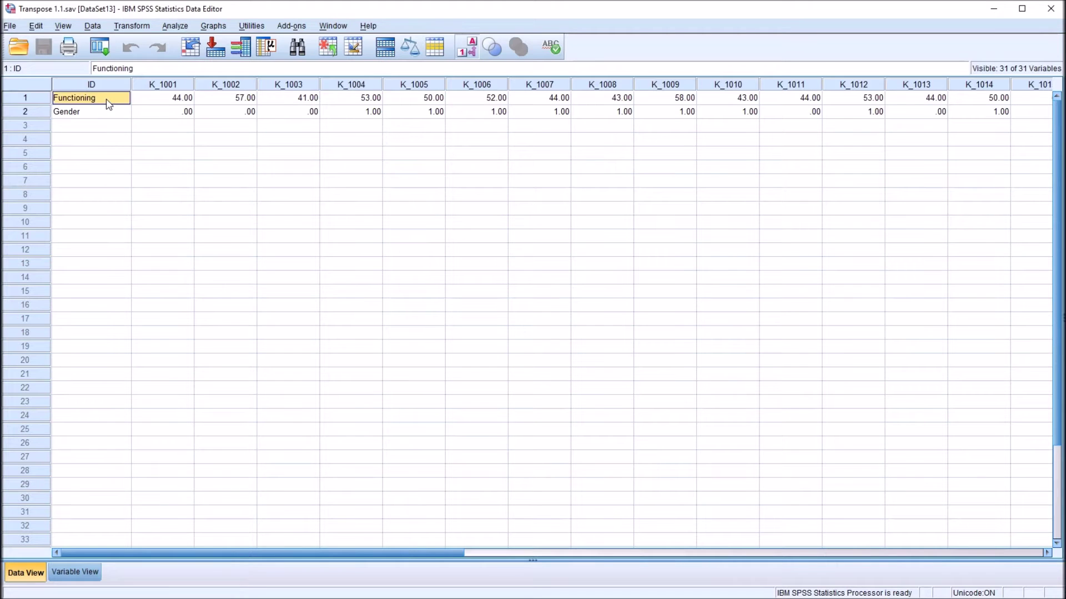
left_click(157, 101)
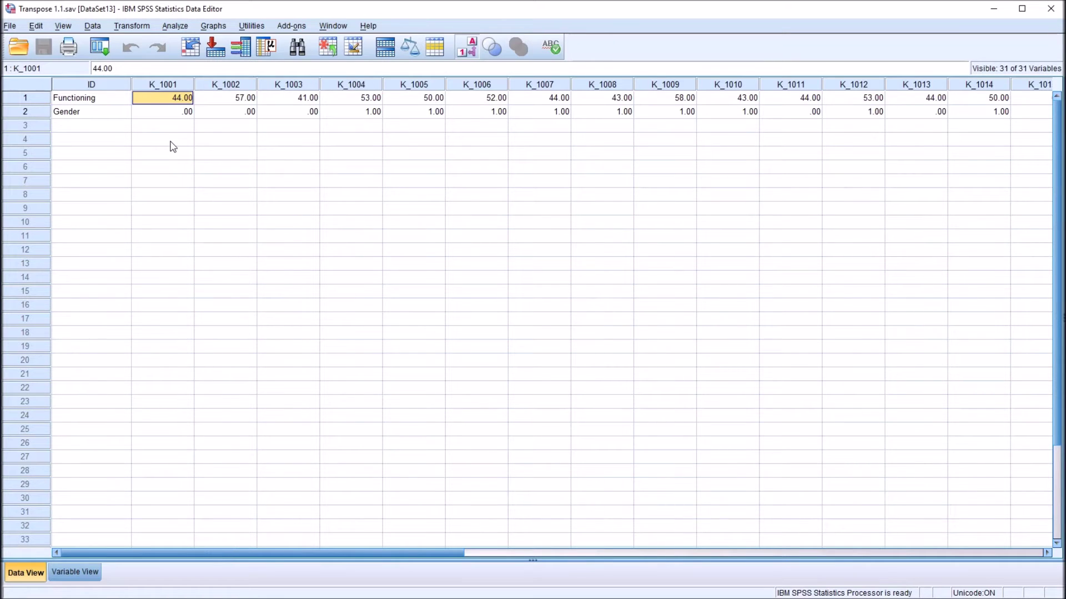
left_click(93, 116)
left_click(157, 117)
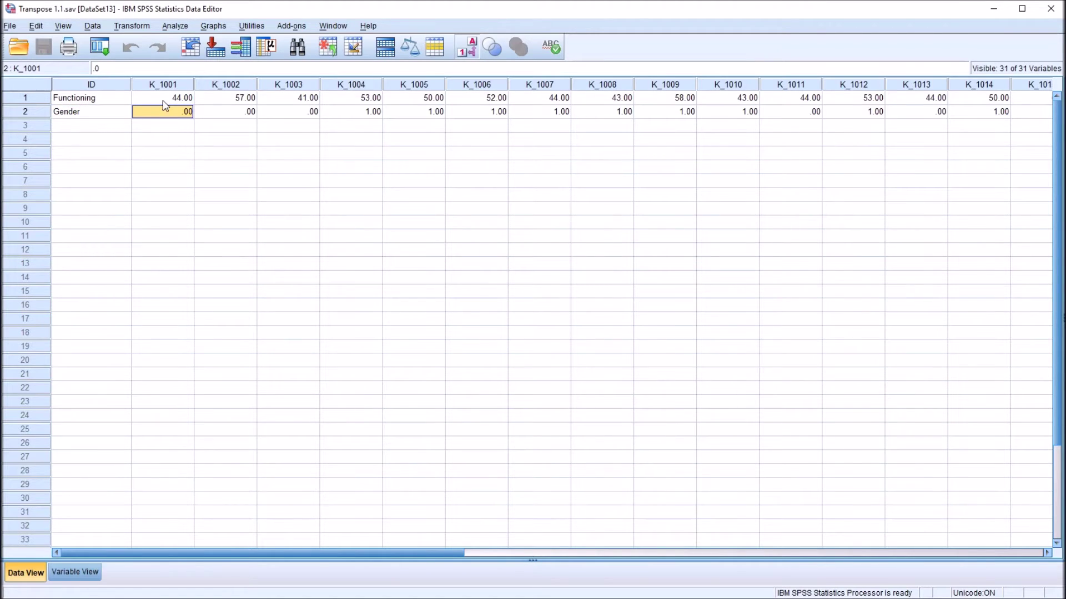
left_click(162, 99)
- Glance at Variable View again, then launch Data > Restructure
left_click(75, 572)
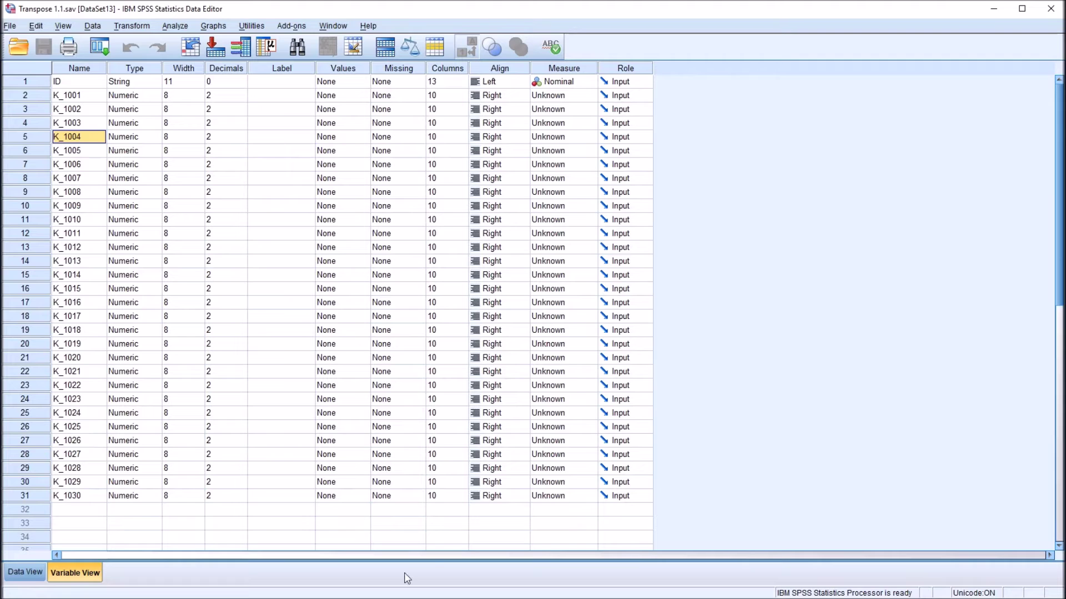
left_click(25, 572)
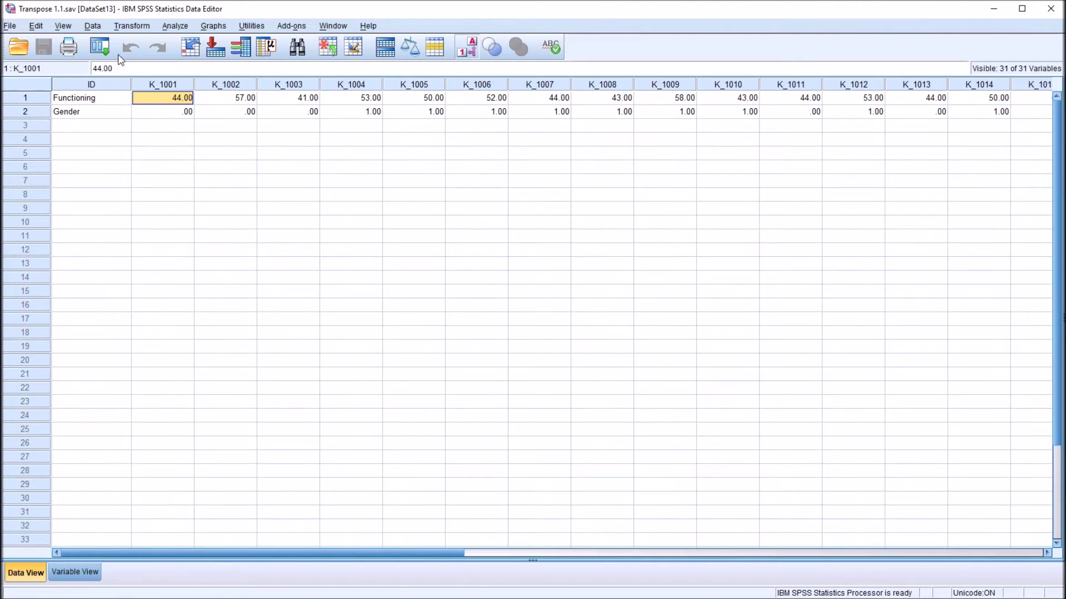
left_click(92, 26)
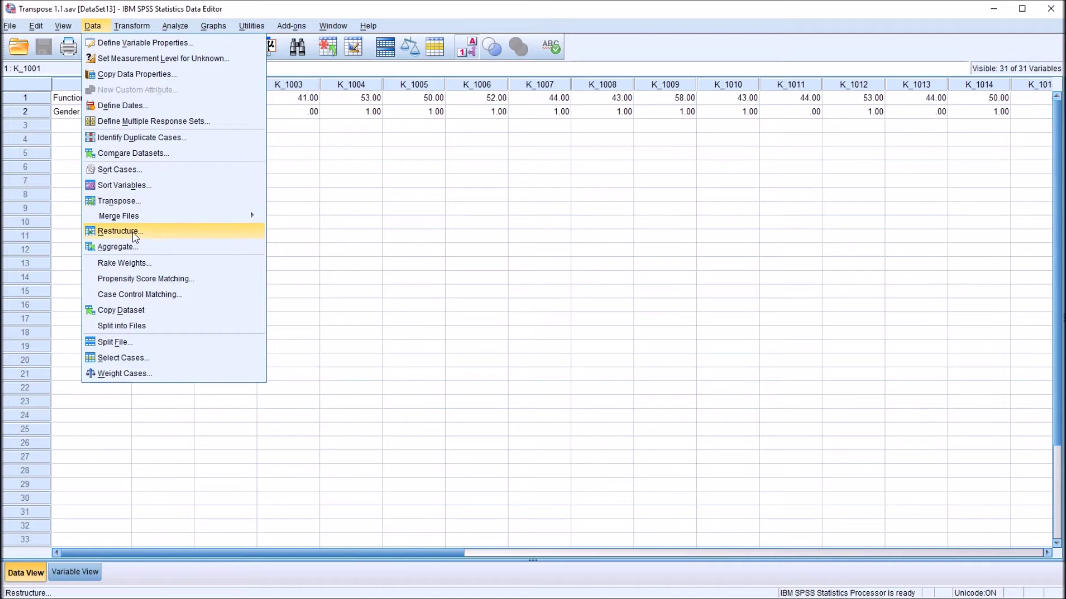
left_click(133, 234)
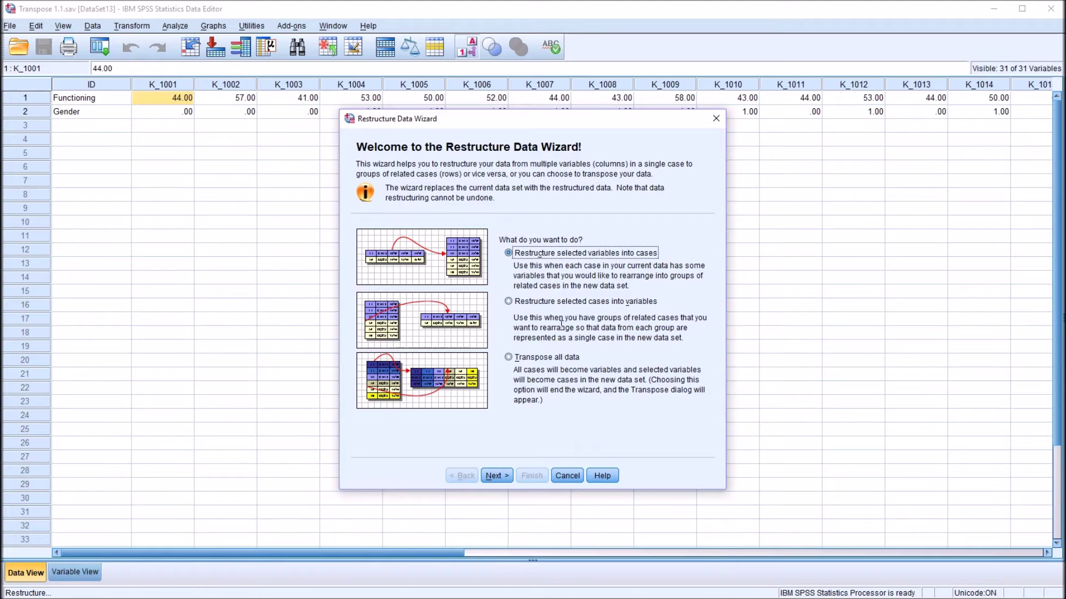
- Pick 'Transpose all data' in the Restructure Data Wizard, then close the wizard
left_click(513, 303)
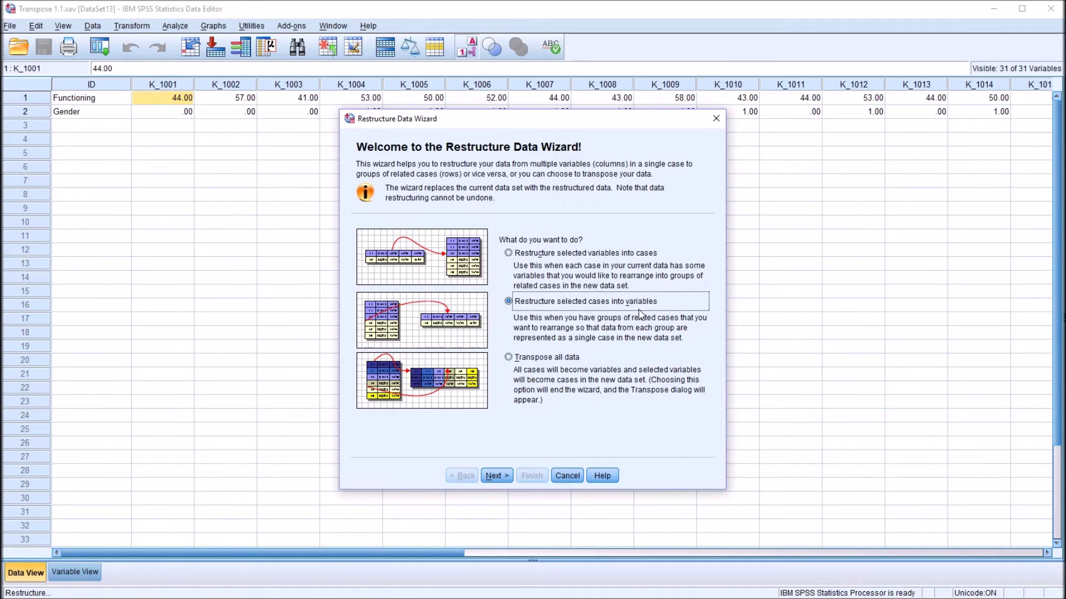
left_click(508, 358)
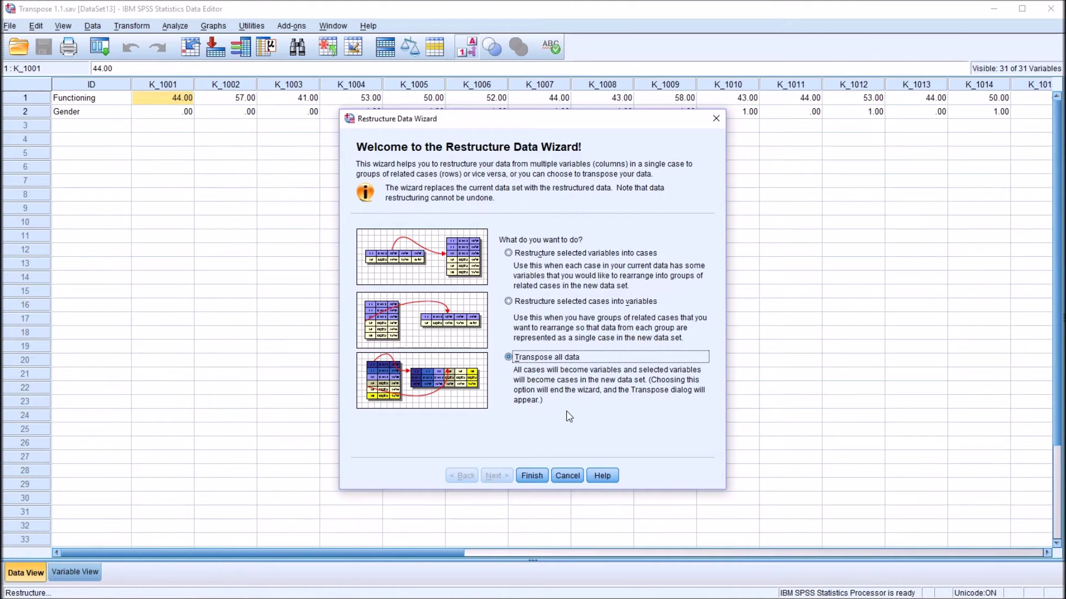
left_click(567, 476)
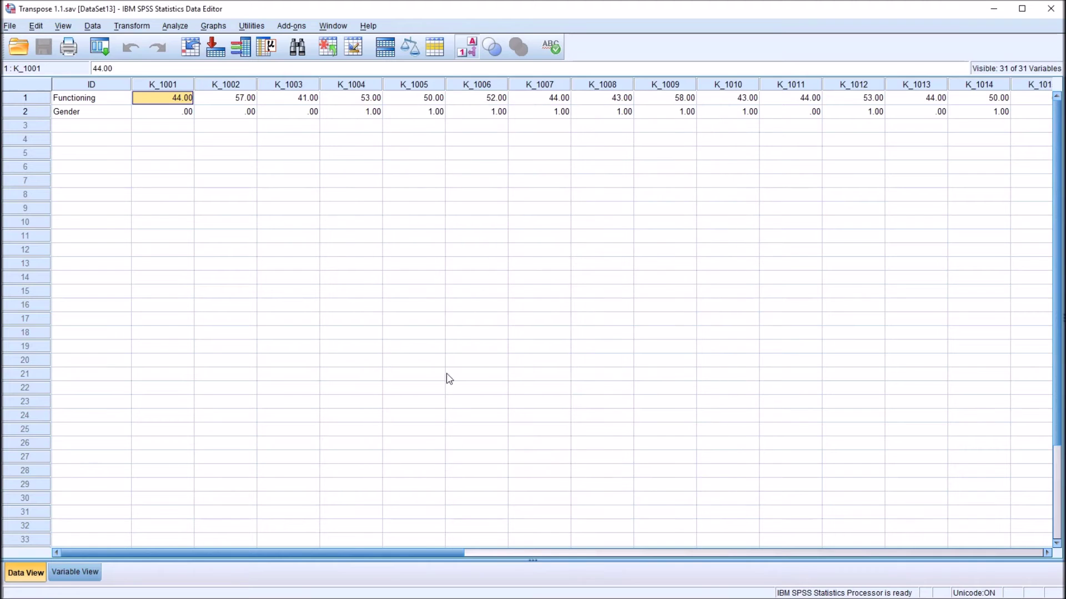
- Open Data > Transpose and assign ID as the Name Variable
left_click(92, 26)
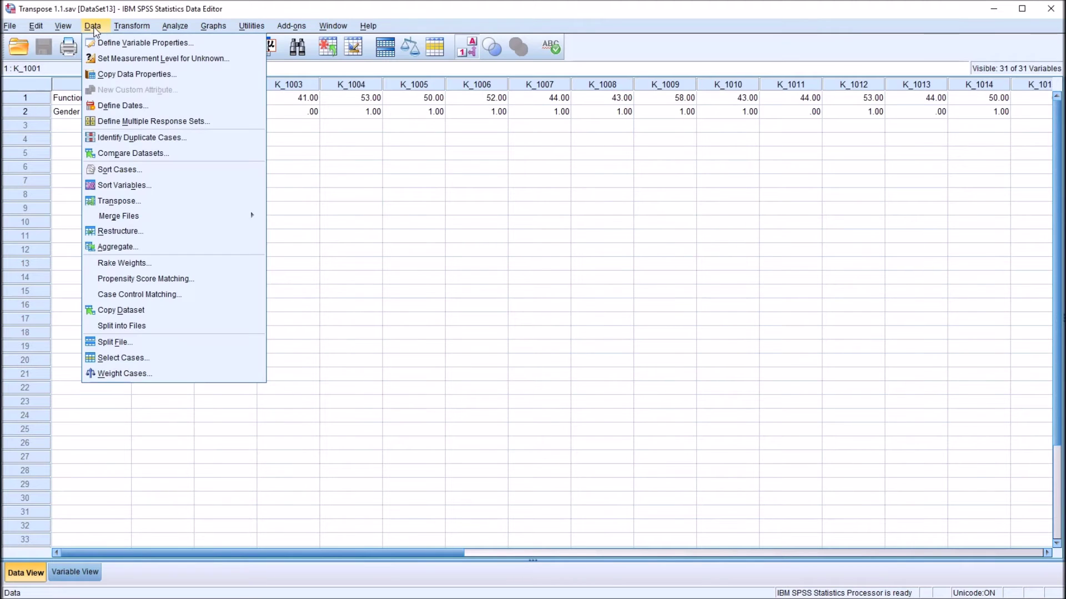
left_click(127, 207)
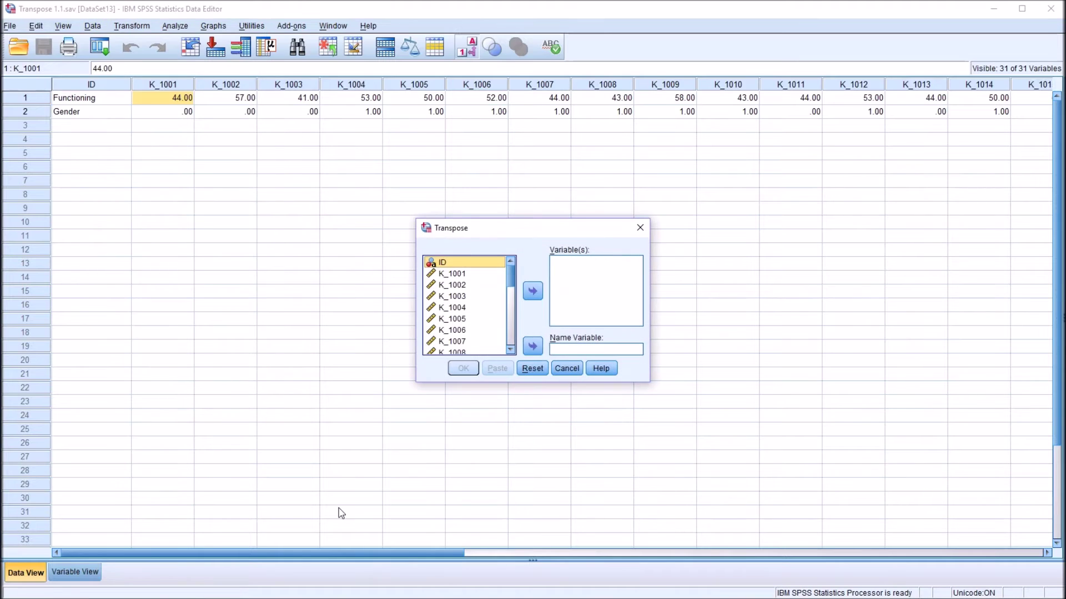
left_click(422, 591)
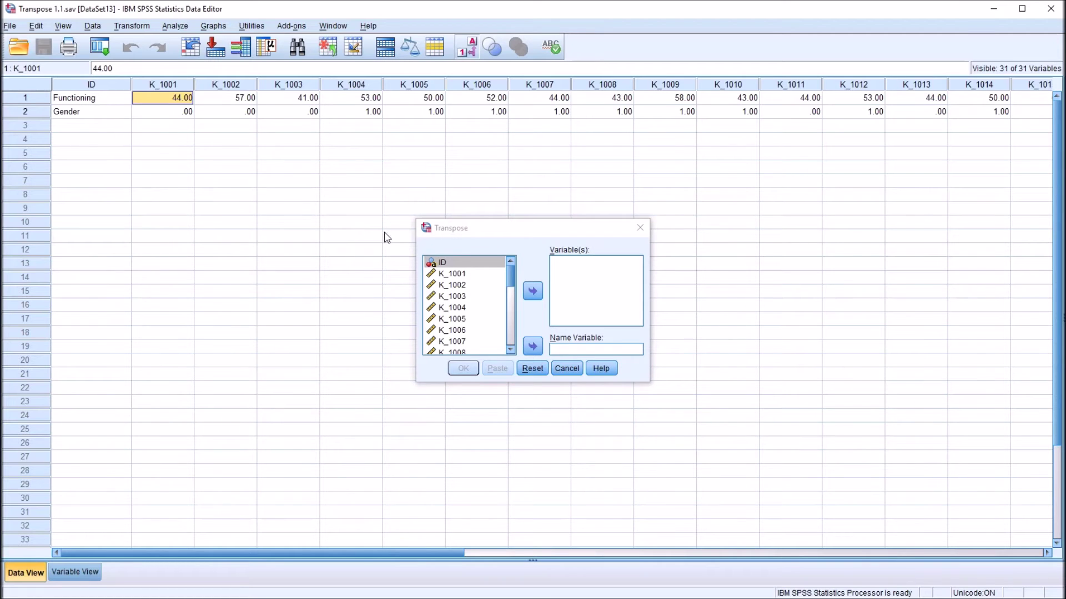
left_click_drag(453, 265, 577, 350)
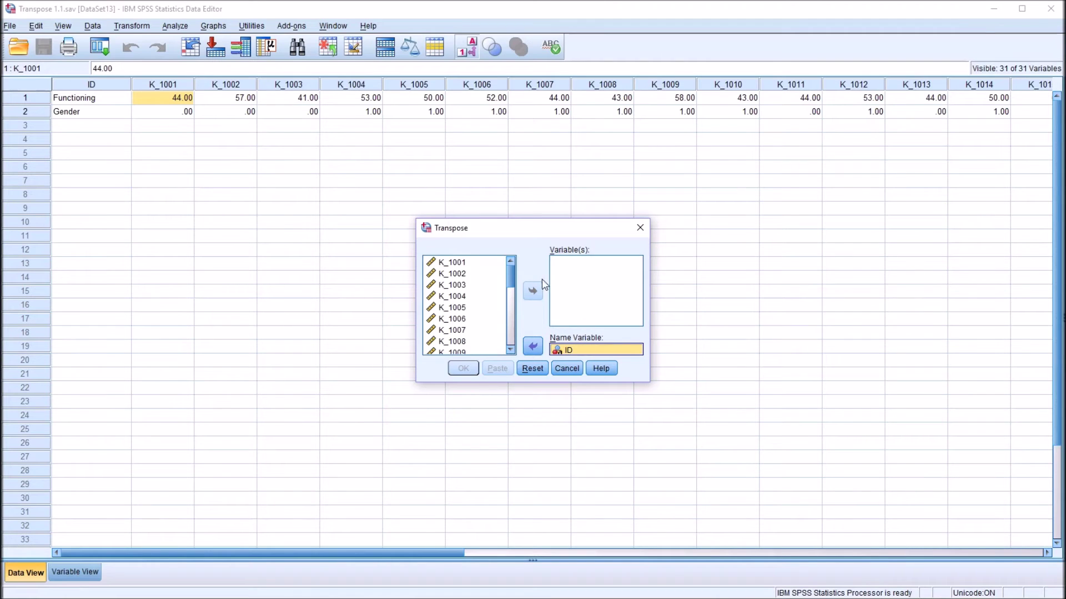
- Move K_1001 through the last K_ variable into Variable(s) and run the transpose
left_click(454, 265)
left_click(458, 265)
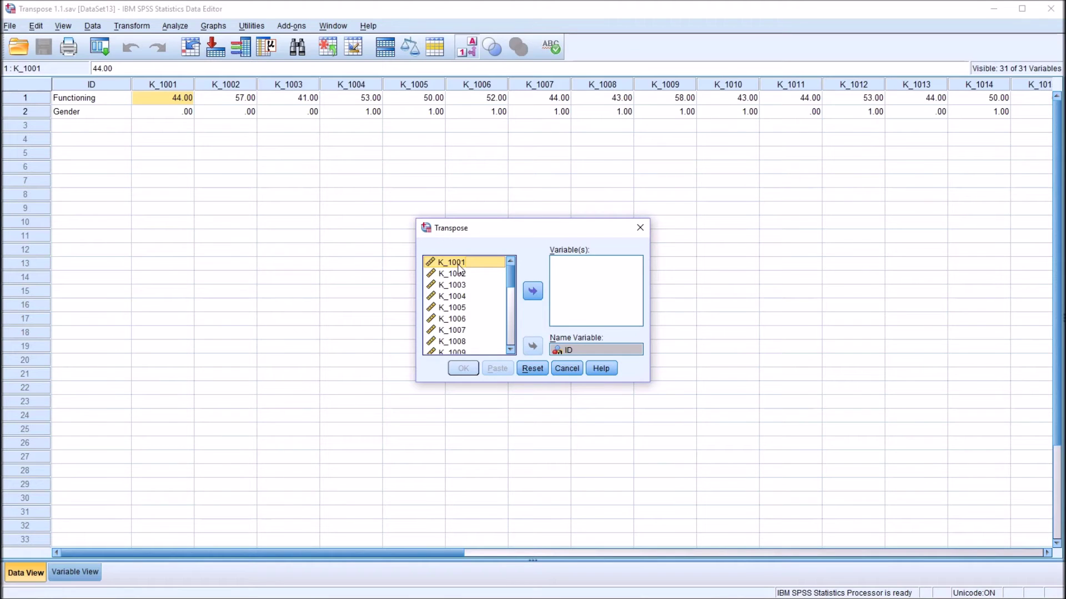
key("ctrl+a")
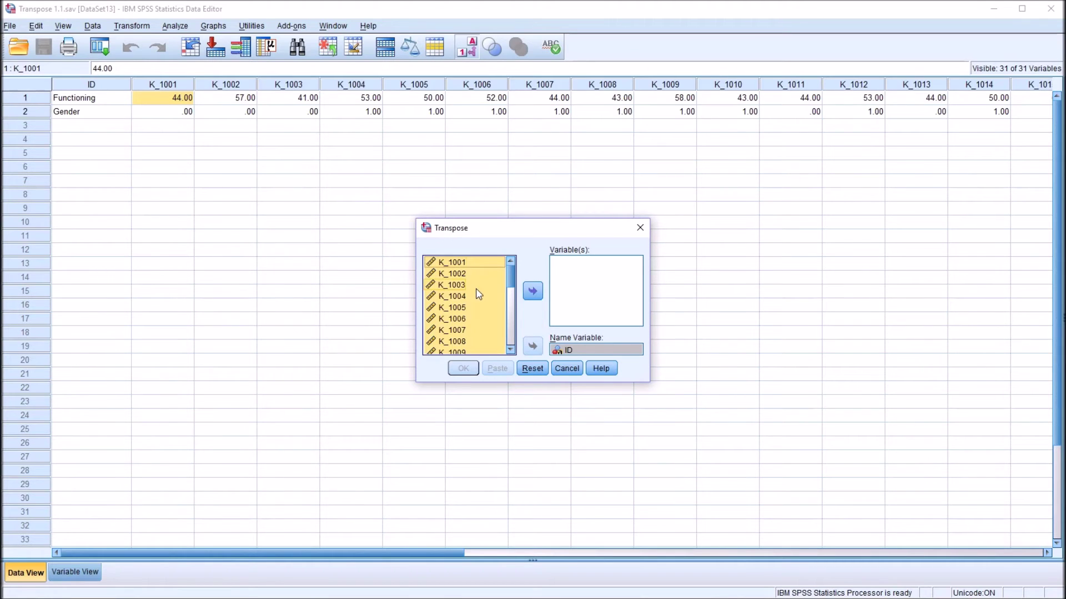
left_click(533, 291)
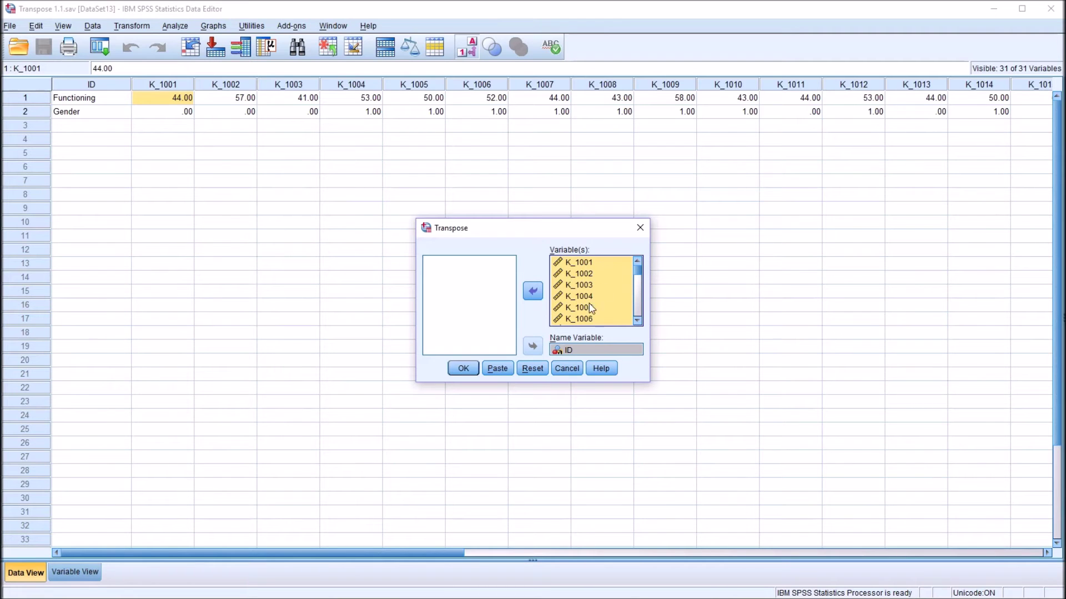
left_click(463, 369)
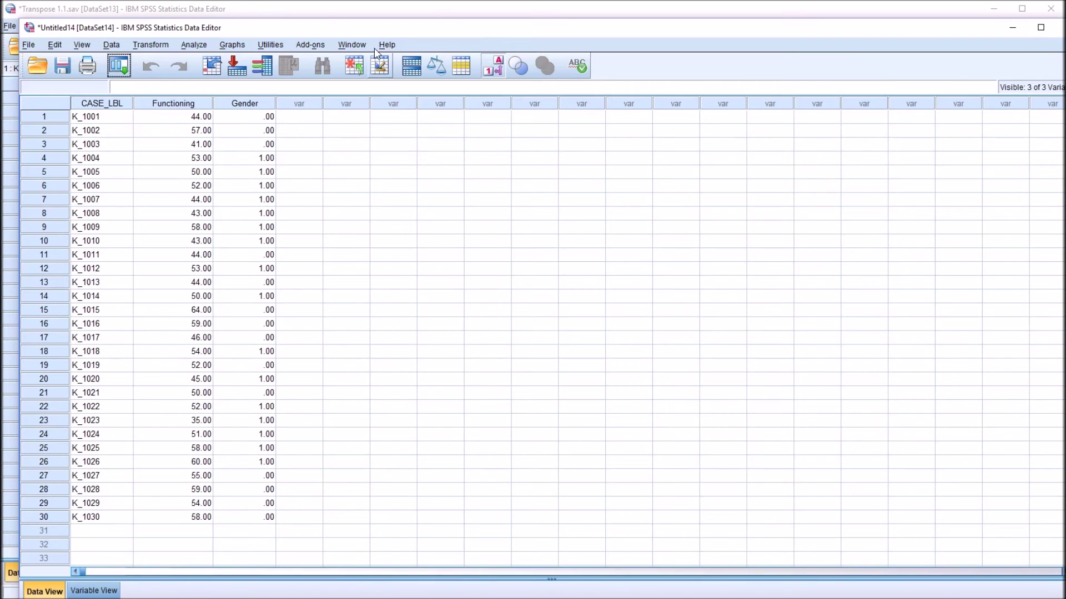
- Maximize the Untitled14 data window and check the CASE_LBL column starting at K_1001
double_click(318, 27)
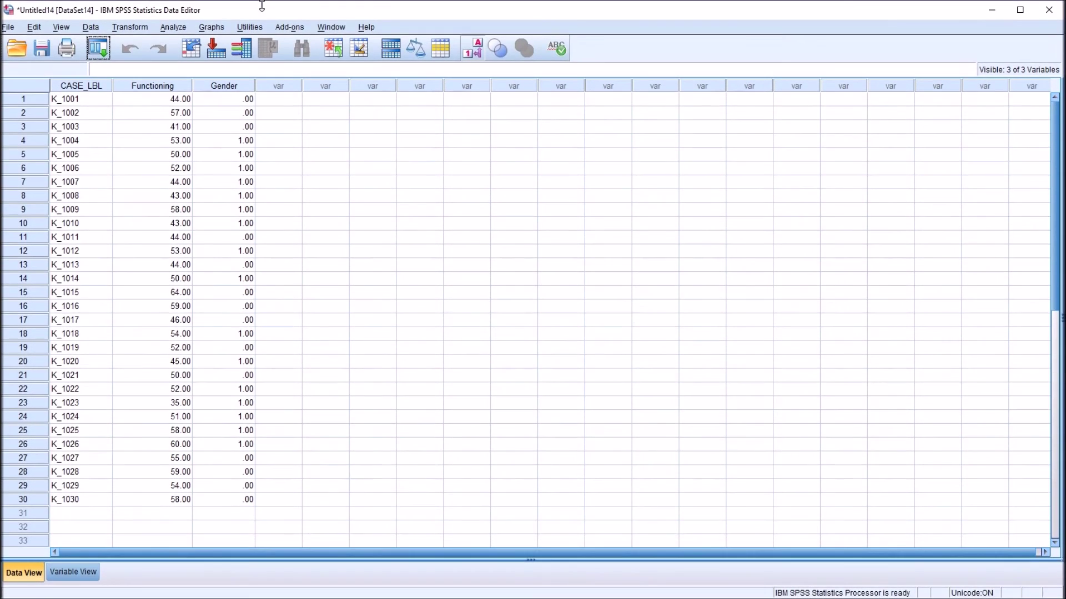
left_click_drag(252, 6, 358, 135)
left_click(332, 11)
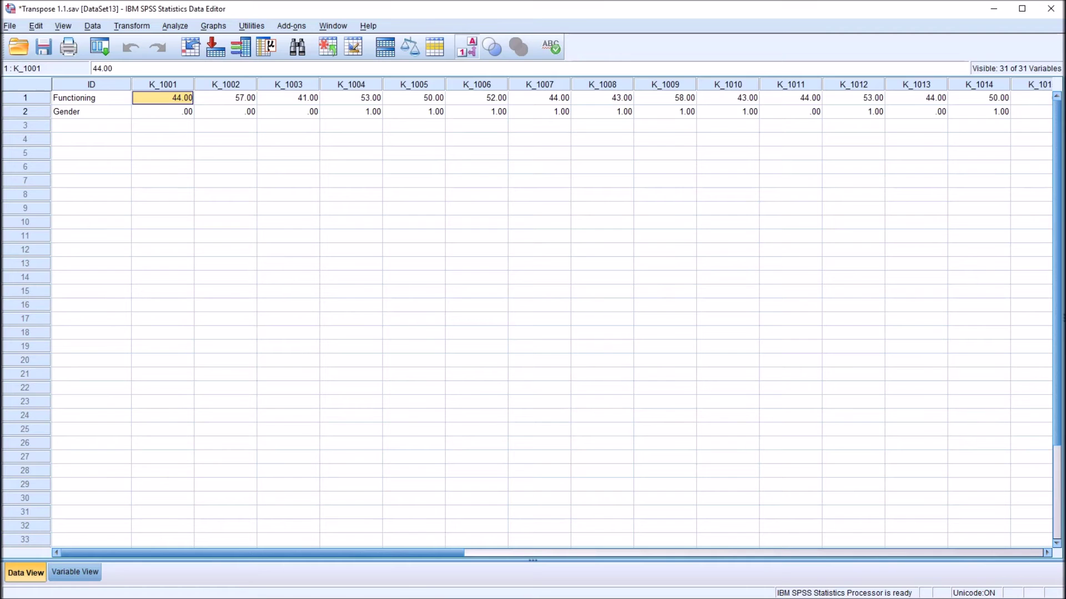
mouse_move(452, 592)
left_click(594, 572)
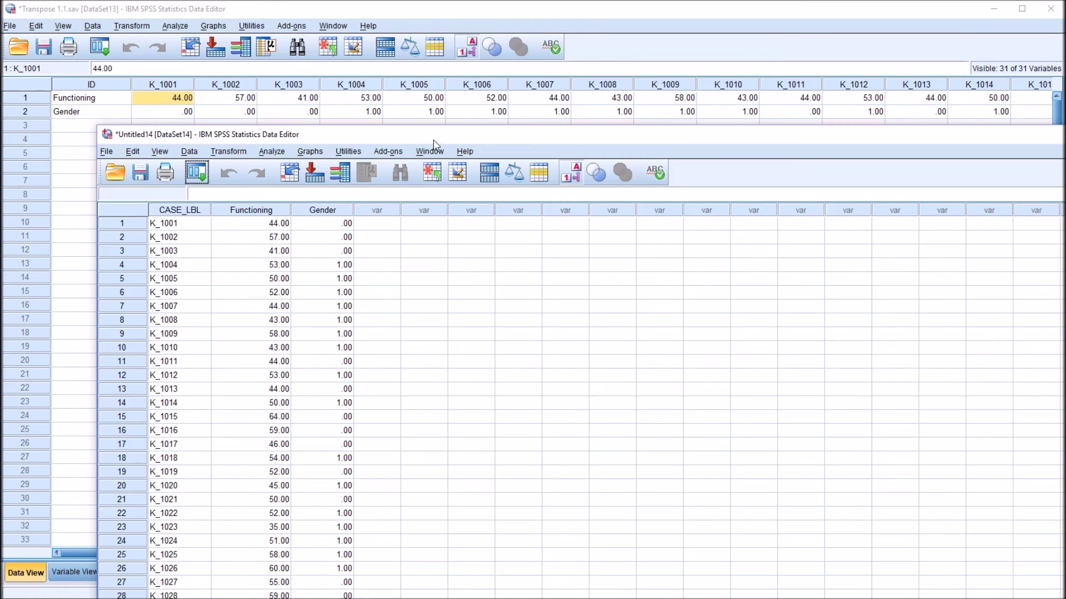
left_click_drag(435, 145, 337, 16)
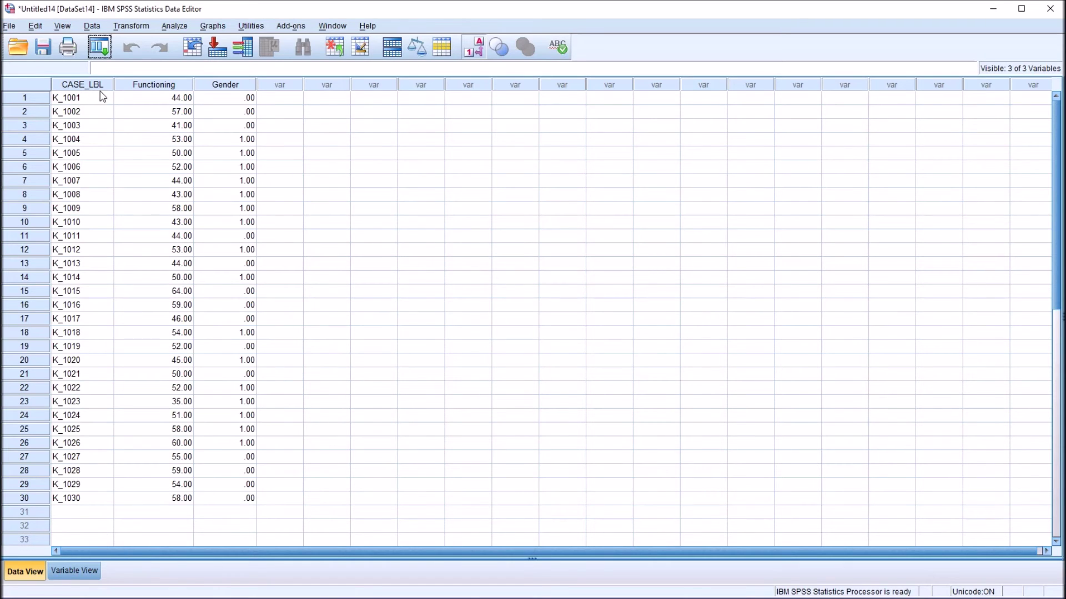
left_click(80, 86)
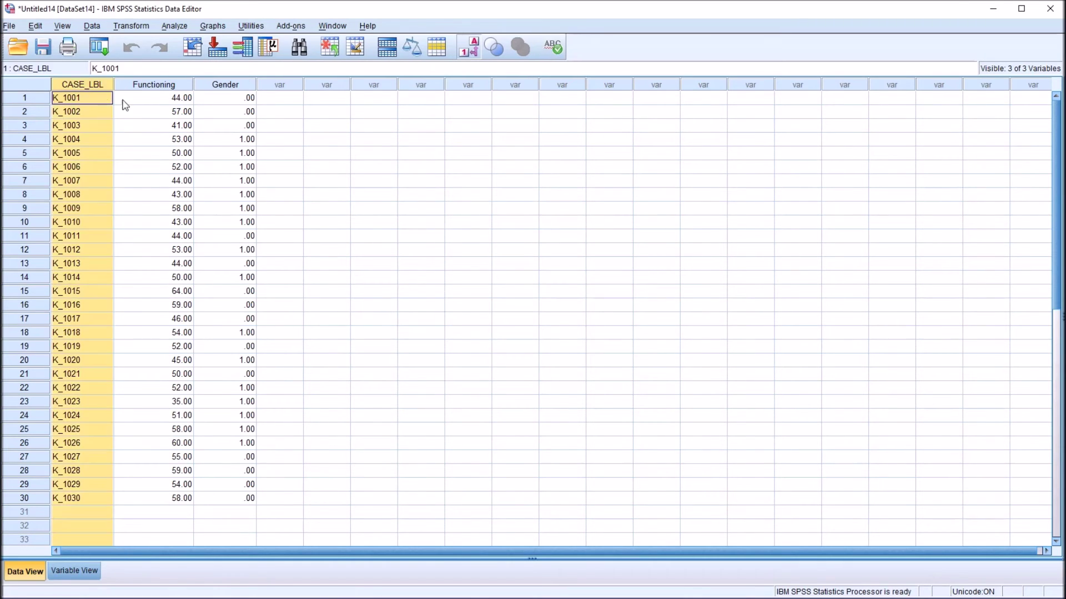
left_click(88, 98)
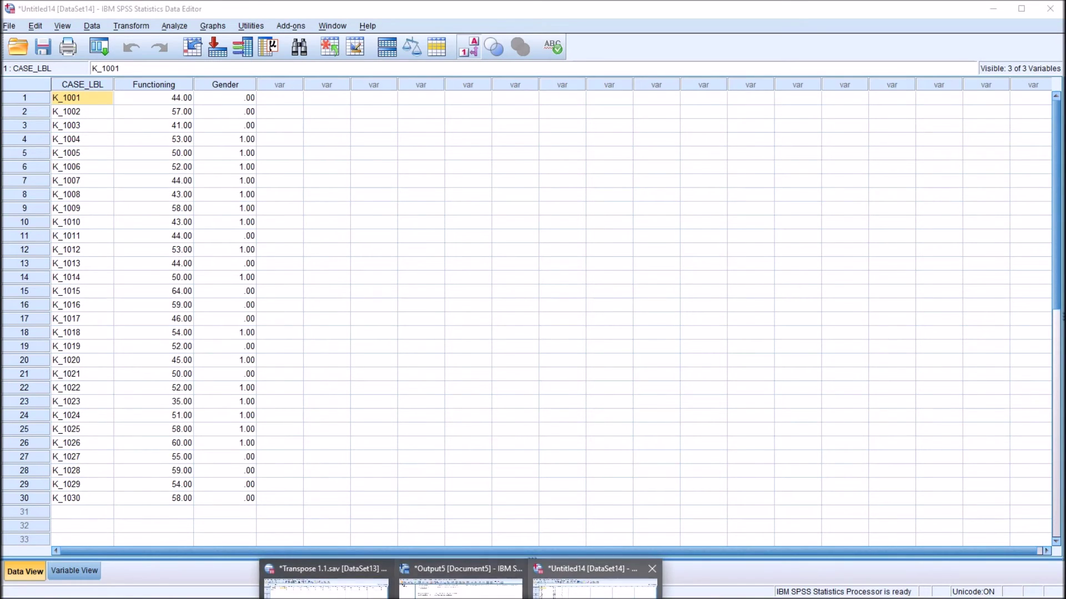
- Bring up the Output5 Viewer showing the FLIP transpose log
left_click(433, 575)
left_click_drag(357, 60, 340, 34)
left_click(356, 162)
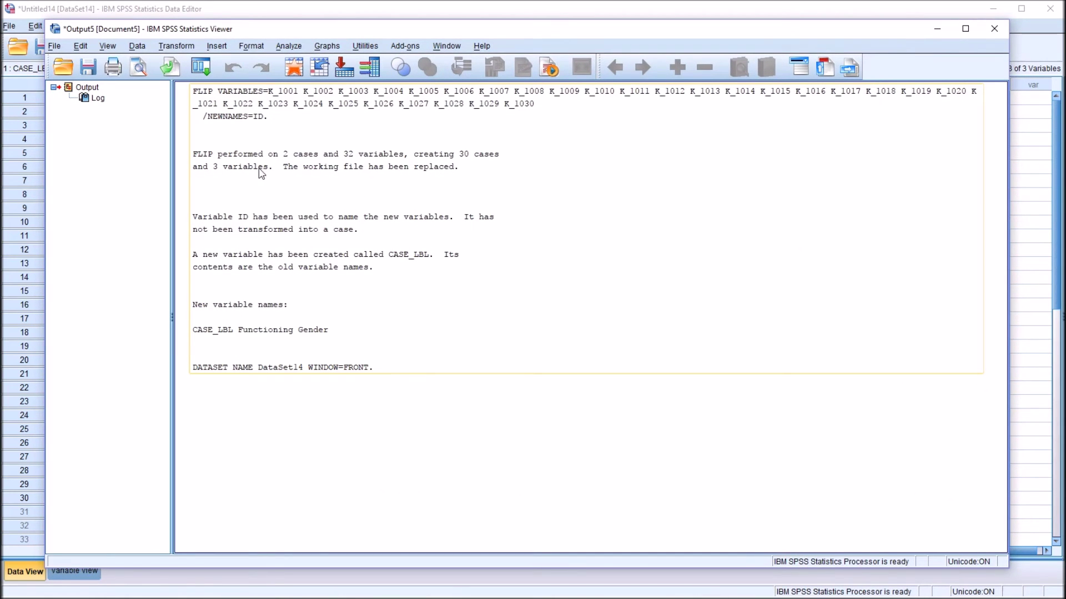
- Read the FLIP log's new variables CASE_LBL, Functioning and Gender, then bring Untitled14 forward
left_click(395, 512)
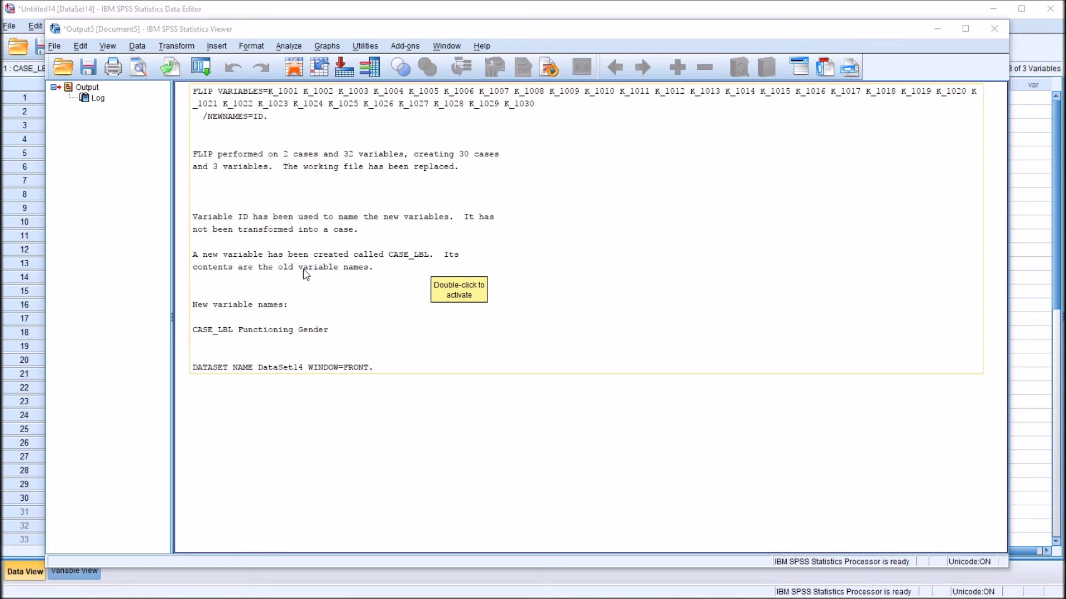
left_click(270, 11)
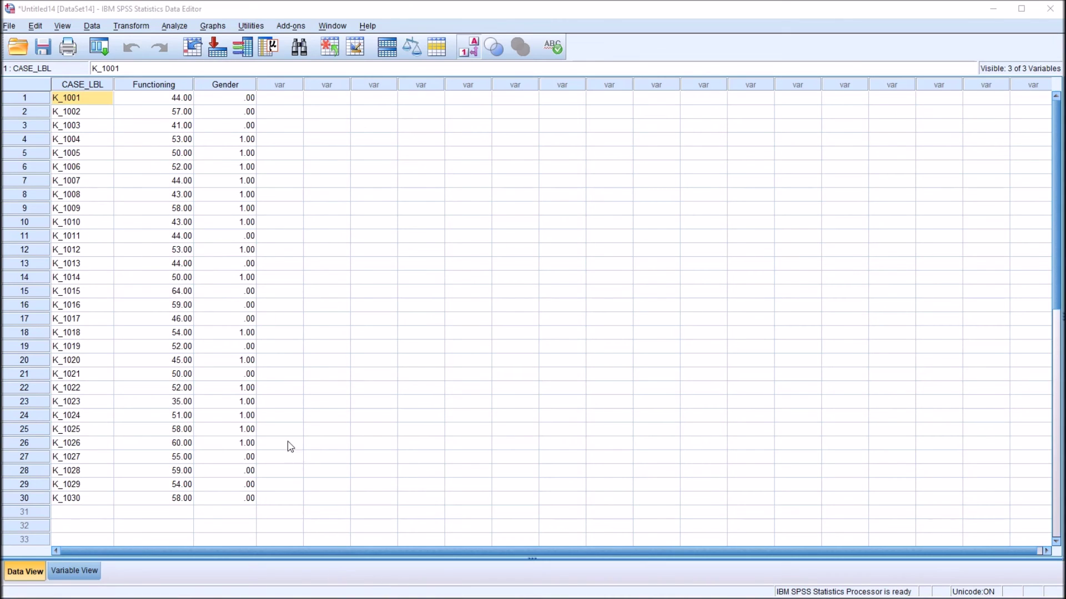
- Rename the CASE_LBL variable to ID in Variable View
left_click(321, 577)
left_click(74, 572)
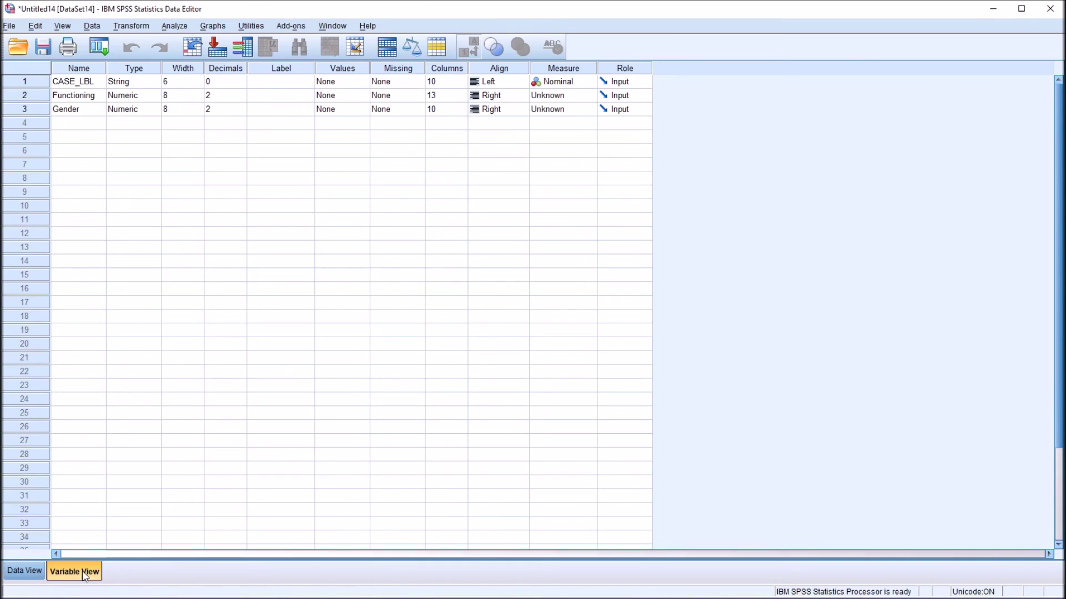
left_click(72, 83)
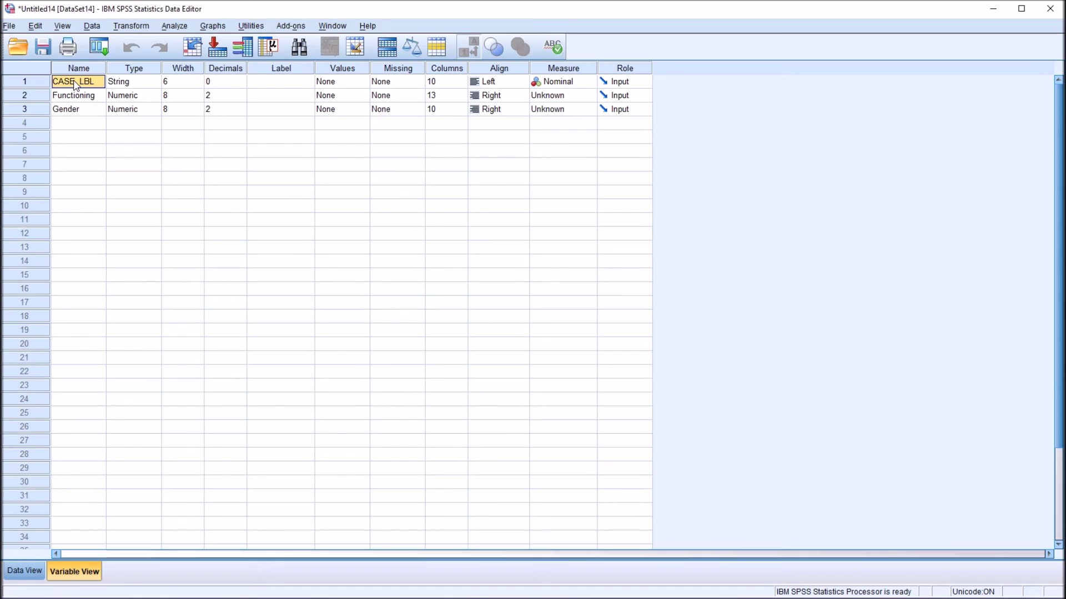
key("BackSpace")
left_click(75, 97)
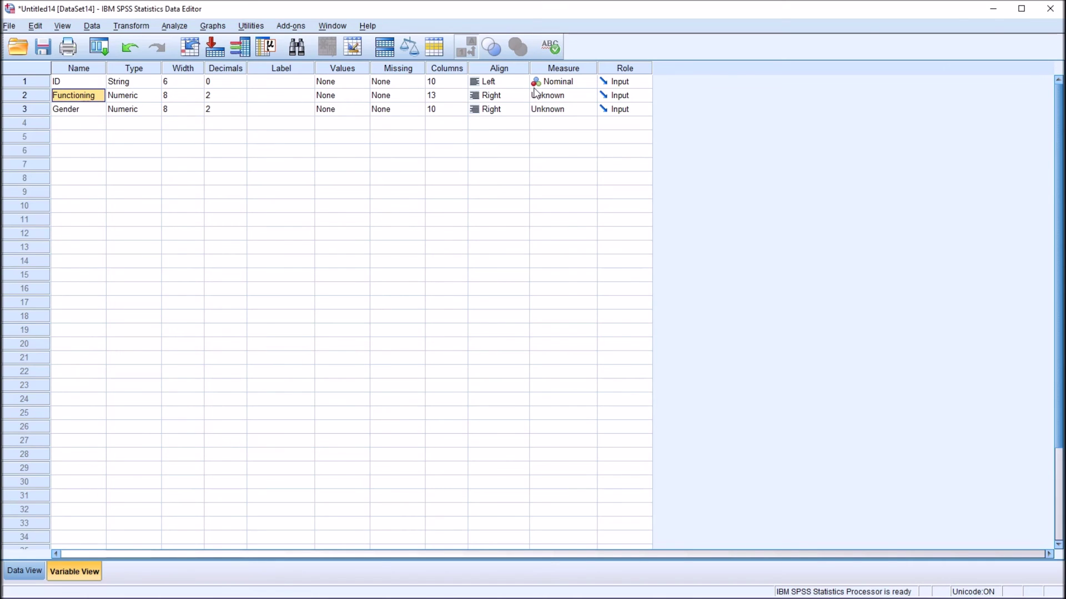
- Set Functioning's measure to Scale and Gender's to Nominal, then return to Data View
left_click(589, 100)
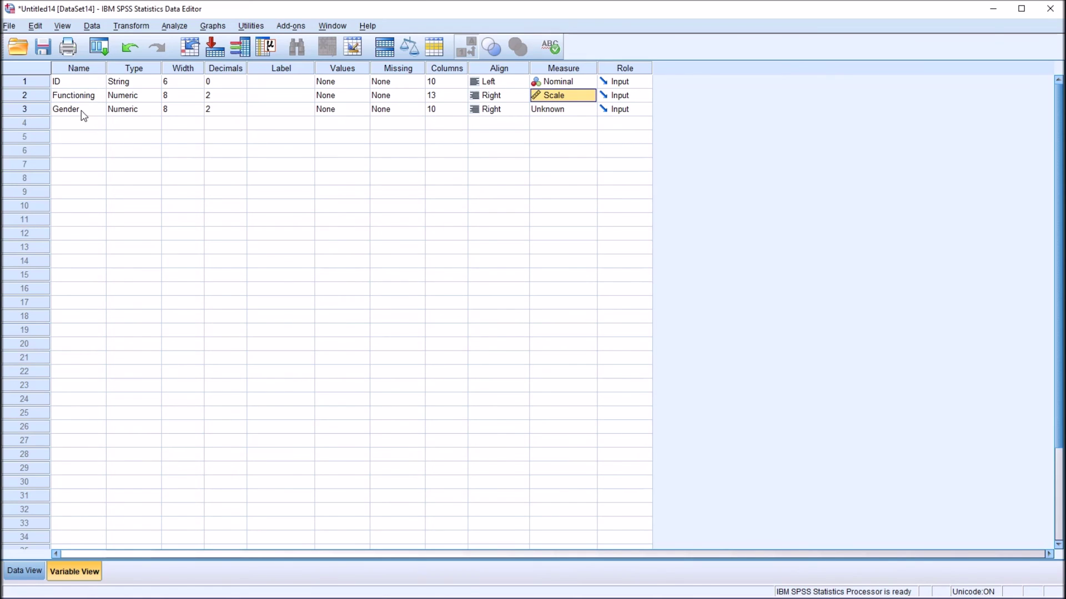
left_click(84, 113)
left_click(571, 110)
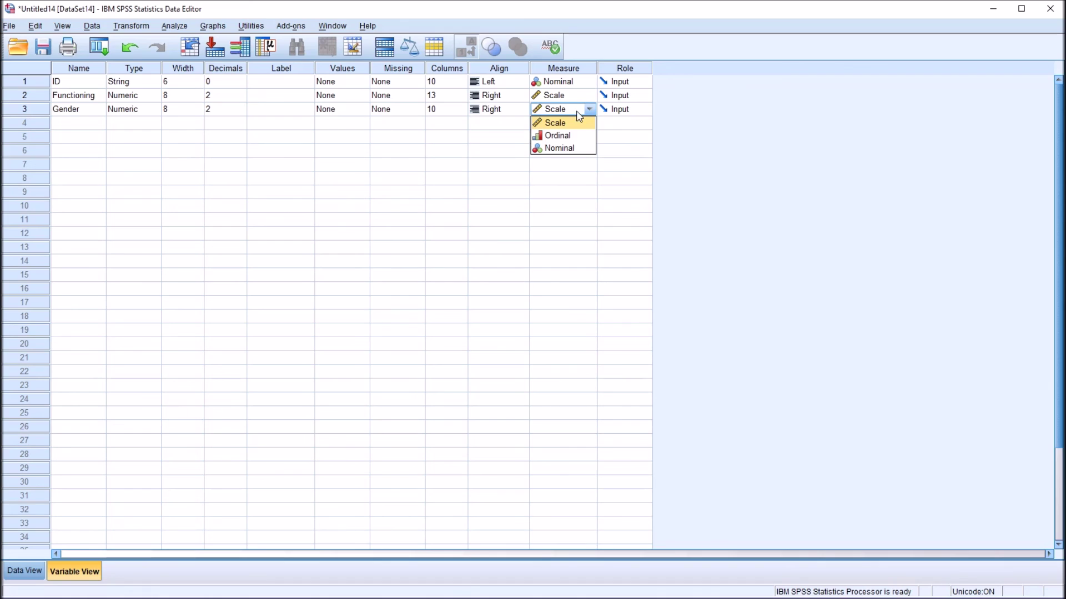
left_click(563, 147)
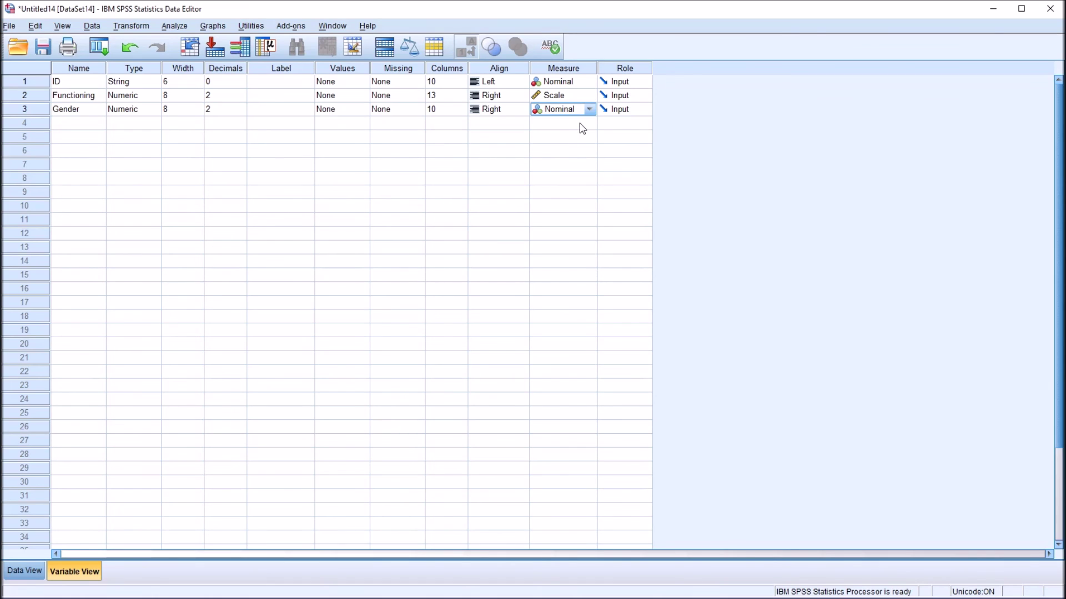
left_click(575, 73)
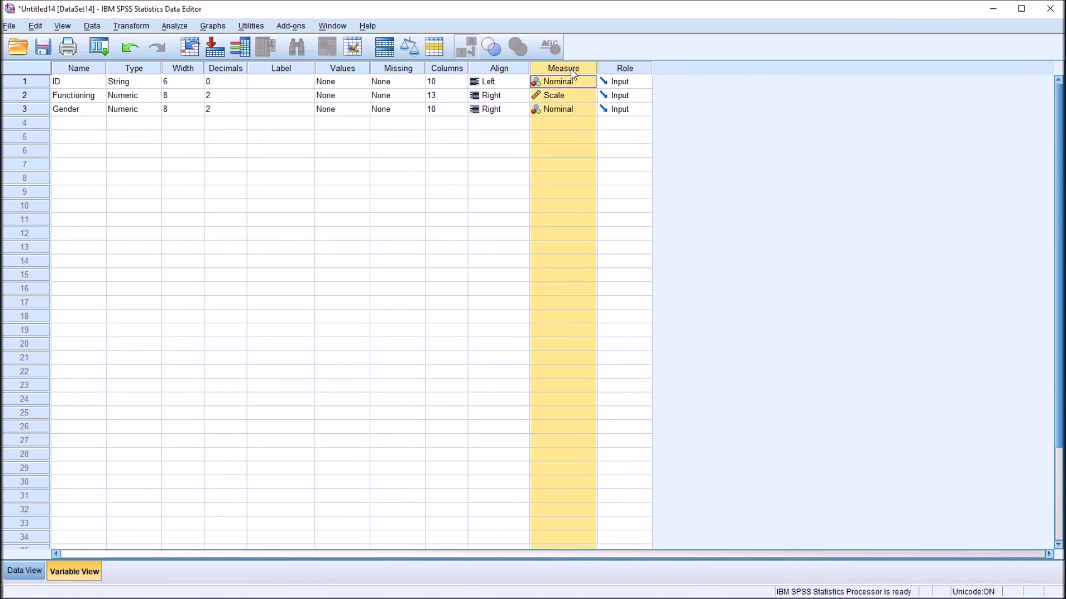
left_click(550, 129)
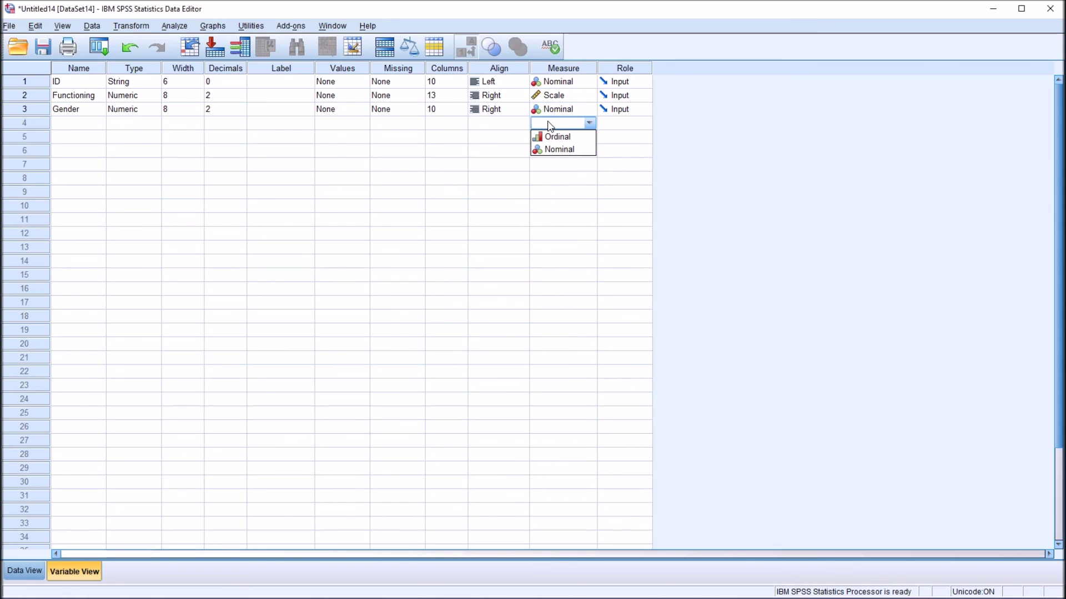
left_click(426, 123)
key("ctrl+t")
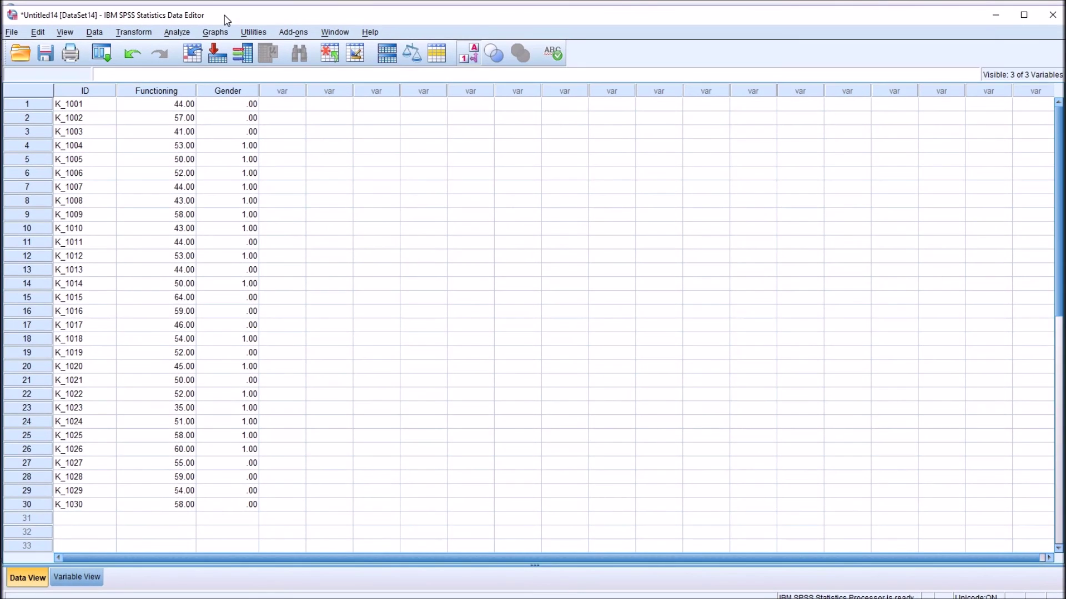
mouse_move(226, 18)
left_mouse_down()
mouse_move(371, 83)
mouse_move(266, 58)
mouse_move(223, 14)
left_mouse_up()
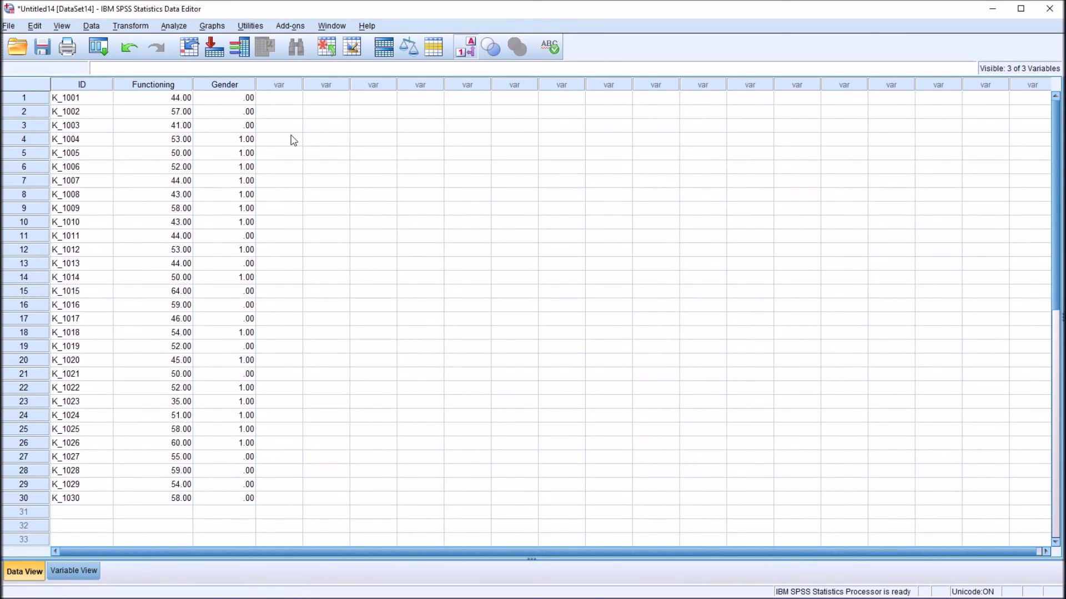
left_click(272, 513)
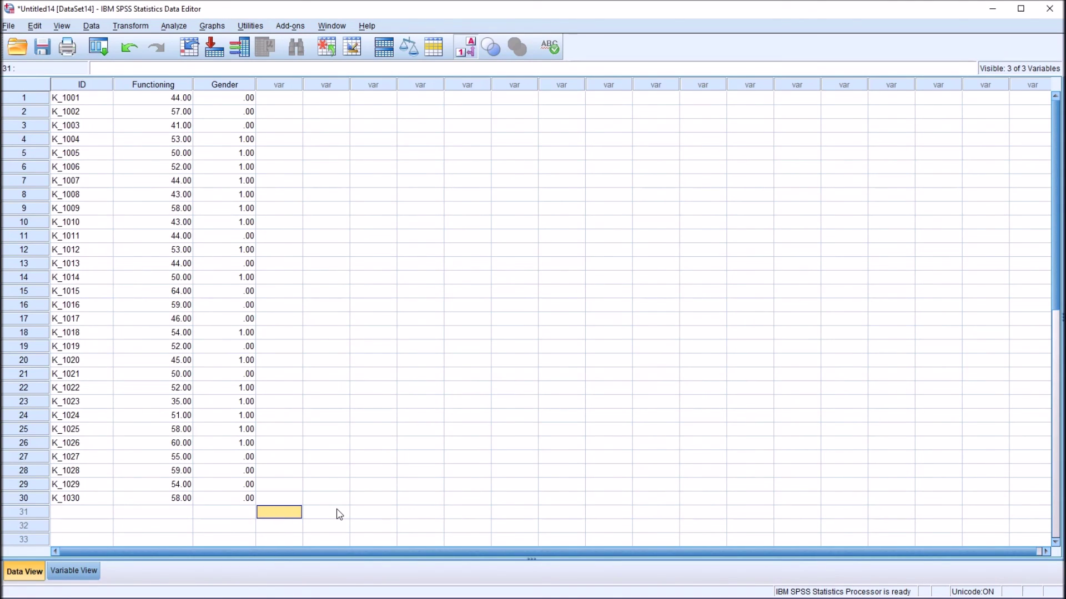